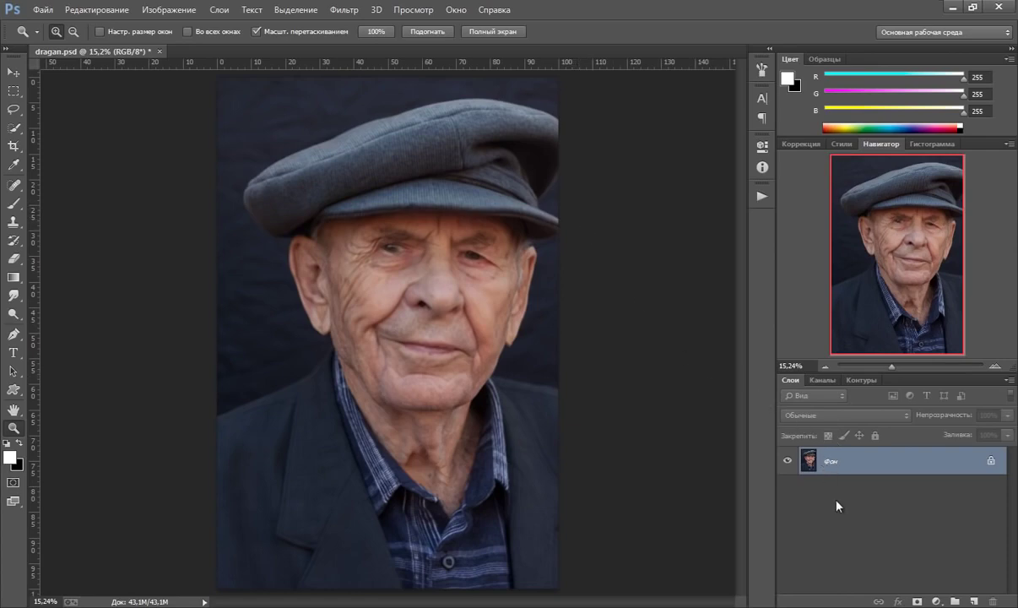
Step: Load the Blue channel's bright areas as a selection and add a masked Levels layer, 'Уровни 1'
{"action": "left_click", "coordinate": [823, 380]}
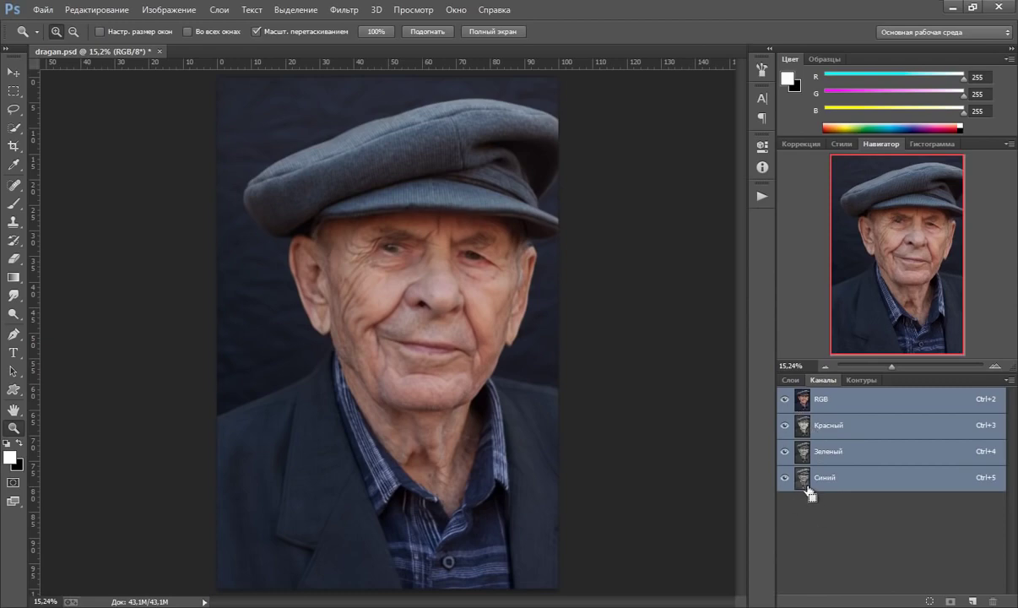
{"action": "left_click_drag", "start_coordinate": [810, 494], "coordinate": [810, 487]}
{"action": "left_click", "coordinate": [807, 481], "text": "ctrl"}
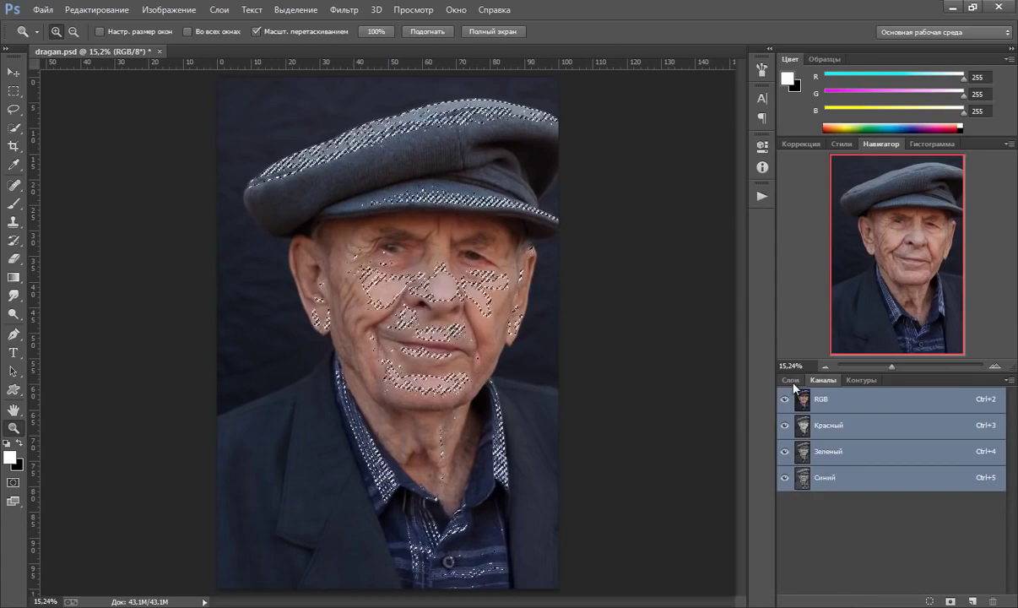
{"action": "left_click", "coordinate": [792, 381]}
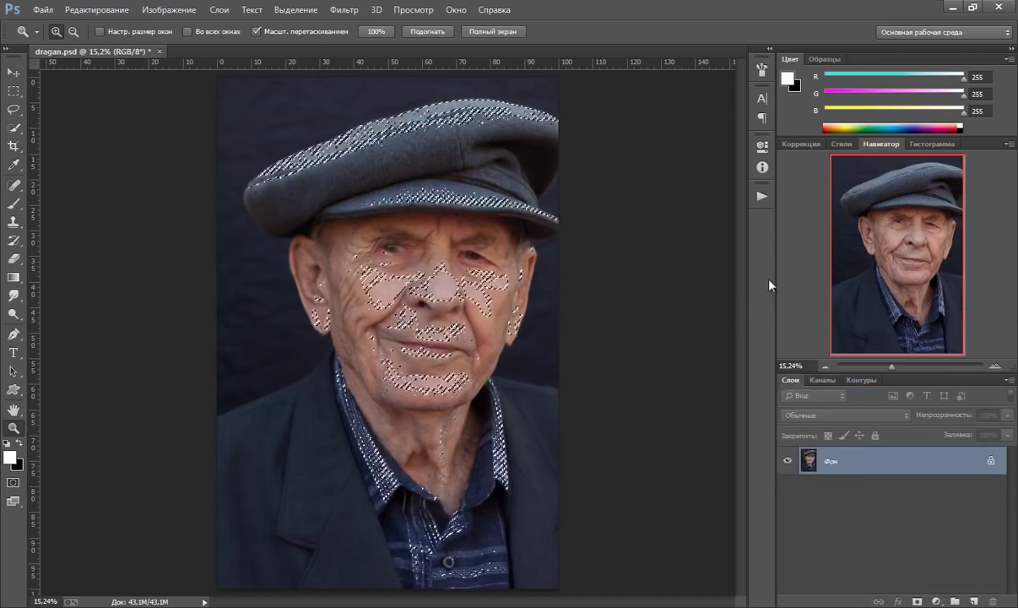
{"action": "left_click", "coordinate": [934, 601]}
{"action": "left_click", "coordinate": [872, 359]}
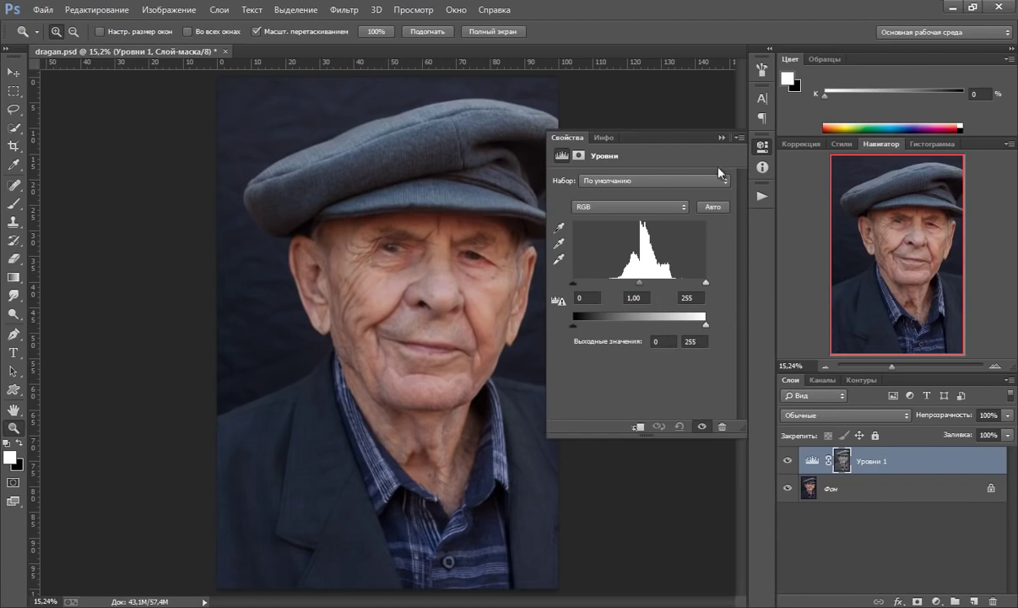
{"action": "left_click", "coordinate": [722, 137]}
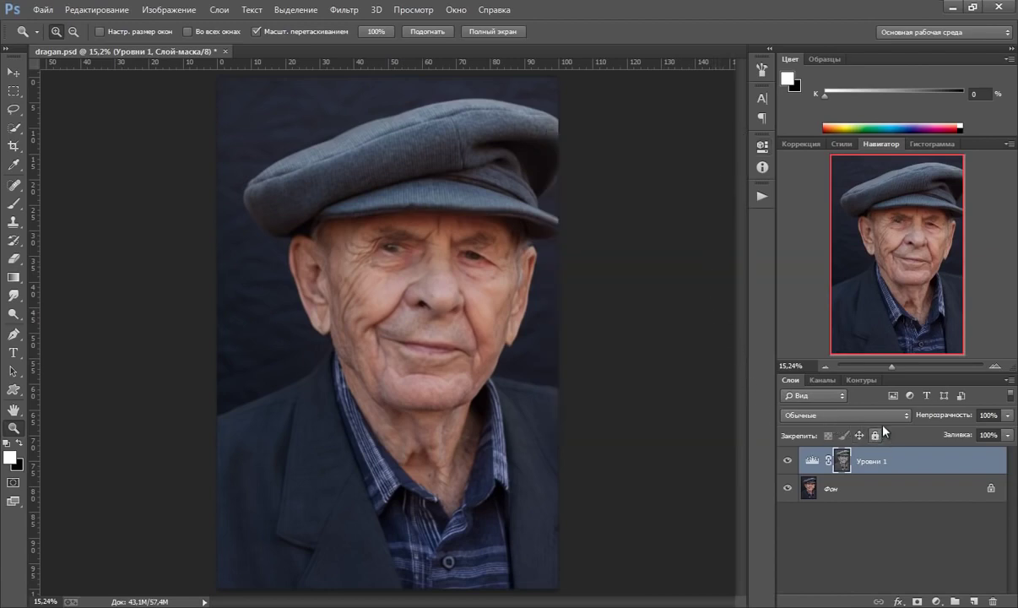
{"action": "left_click", "coordinate": [835, 415]}
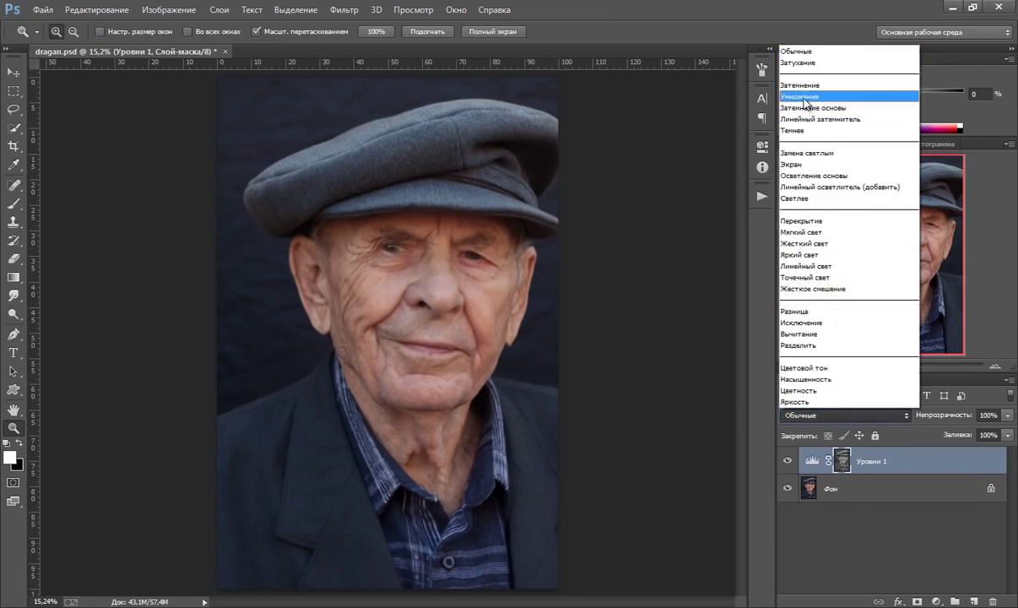
Step: Switch Уровни 1 to Multiply blending and invert its layer mask
{"action": "left_click", "coordinate": [805, 98]}
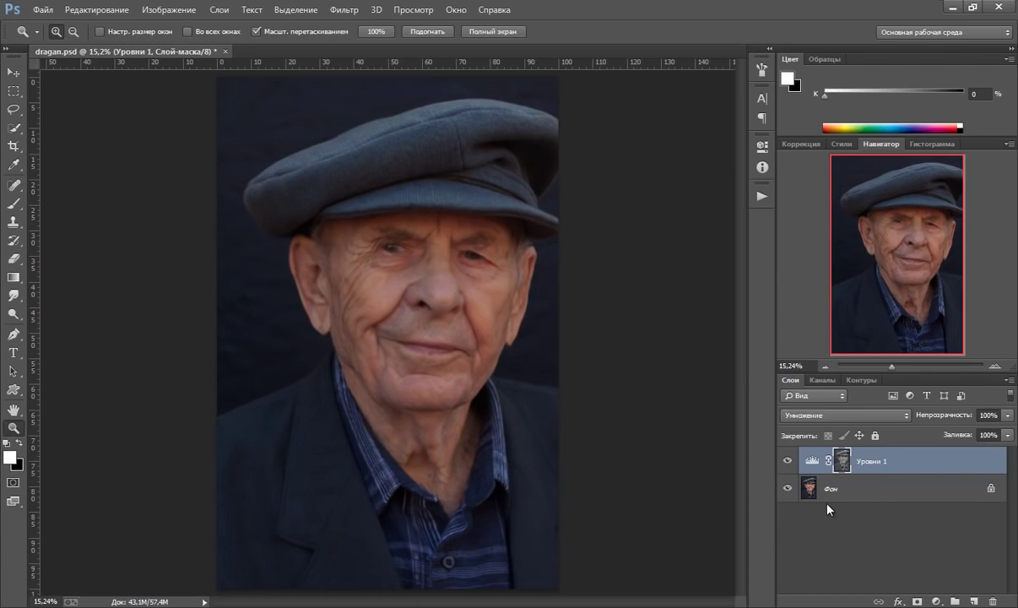
{"action": "key", "text": "ctrl+i"}
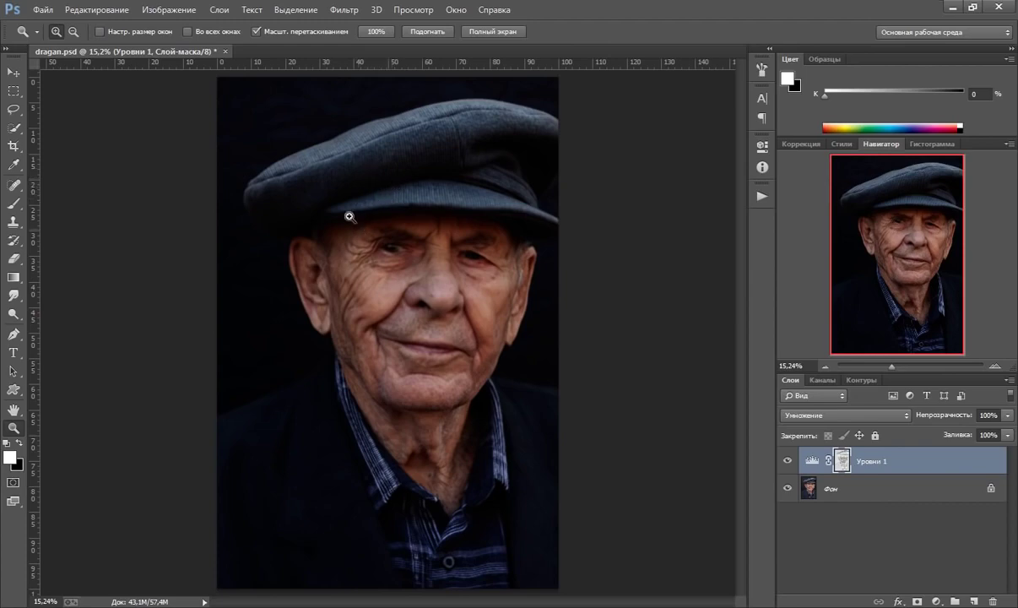
Step: Apply Levels to the Уровни 1 mask with input values 108, 0.93 and 255
{"action": "left_click", "coordinate": [167, 10]}
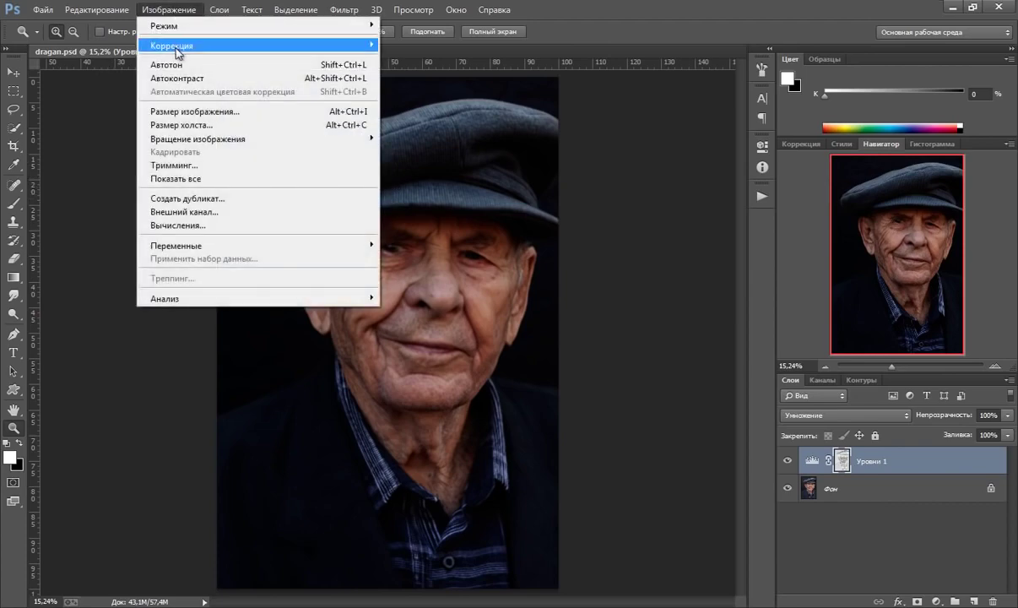
{"action": "mouse_move", "coordinate": [253, 44]}
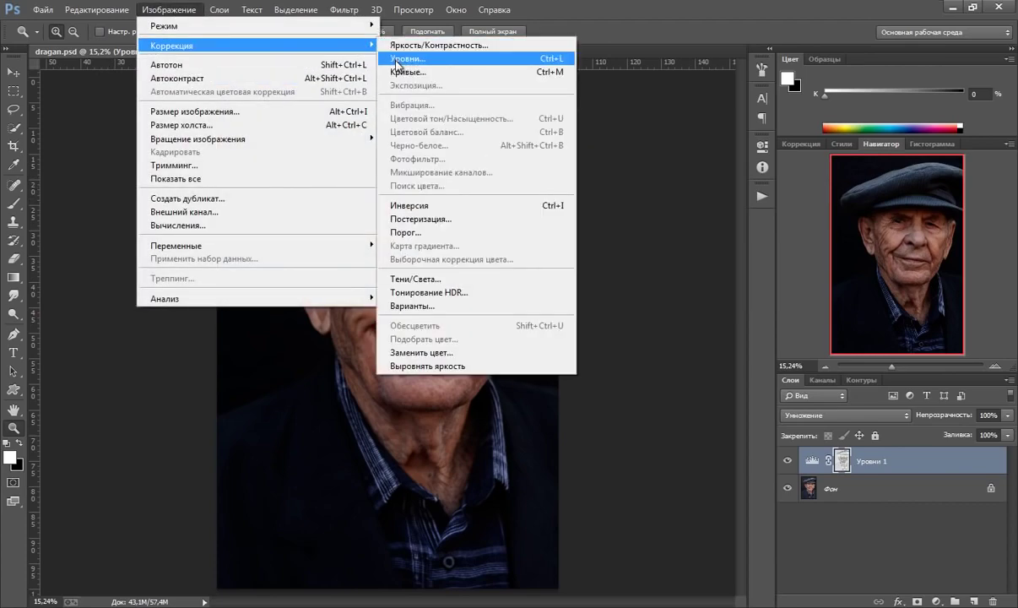
{"action": "left_click", "coordinate": [379, 64]}
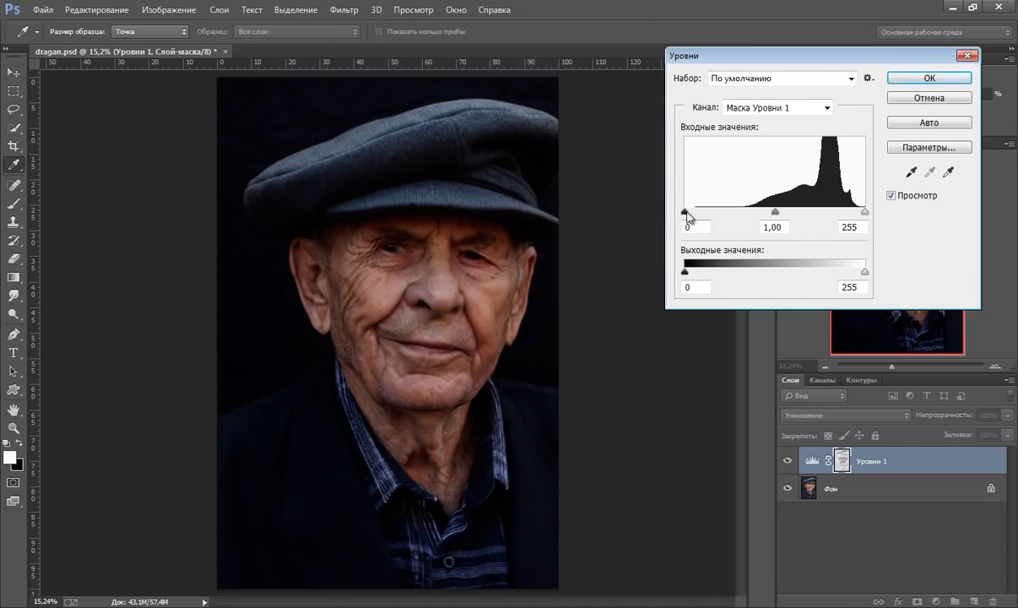
{"action": "left_click_drag", "start_coordinate": [690, 213], "coordinate": [820, 217]}
{"action": "left_click_drag", "start_coordinate": [746, 213], "coordinate": [764, 212]}
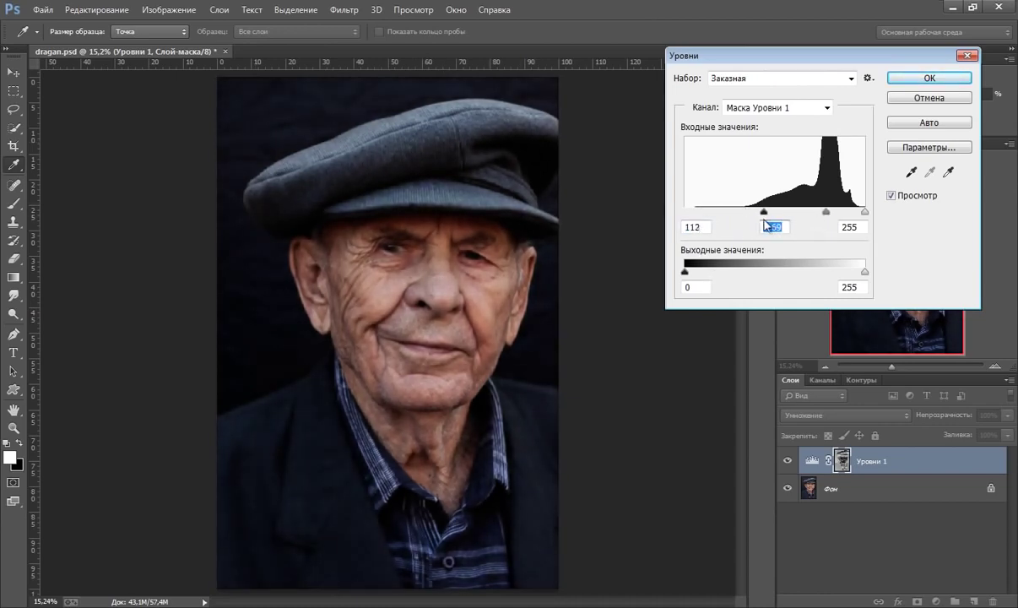
{"action": "mouse_move", "coordinate": [826, 212]}
{"action": "left_mouse_down"}
{"action": "mouse_move", "coordinate": [807, 215]}
{"action": "mouse_move", "coordinate": [864, 212]}
{"action": "left_mouse_up"}
{"action": "left_click", "coordinate": [806, 212]}
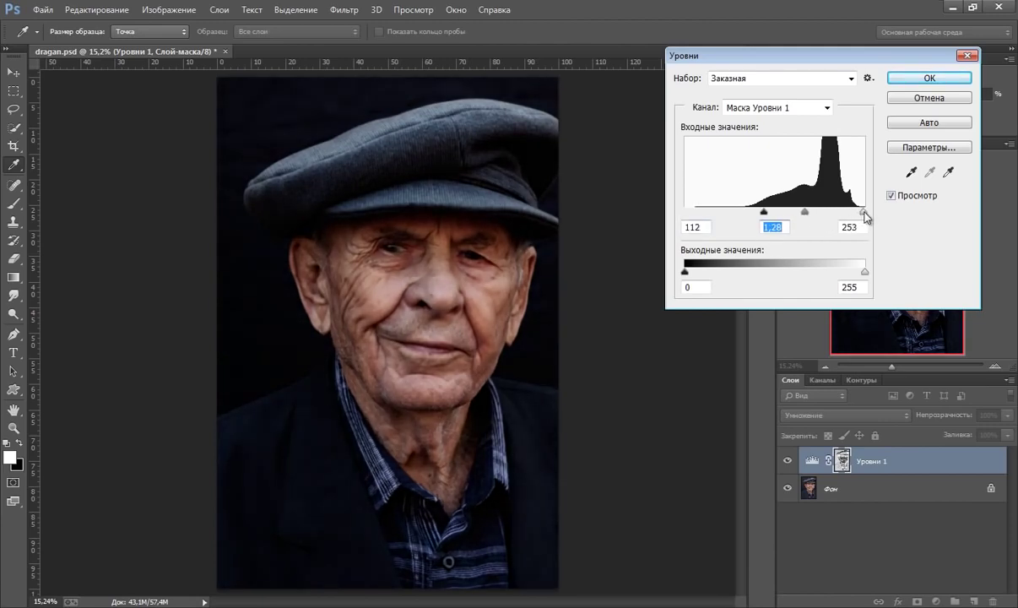
{"action": "mouse_move", "coordinate": [764, 213]}
{"action": "left_mouse_down"}
{"action": "mouse_move", "coordinate": [817, 215]}
{"action": "mouse_move", "coordinate": [801, 212]}
{"action": "left_mouse_up"}
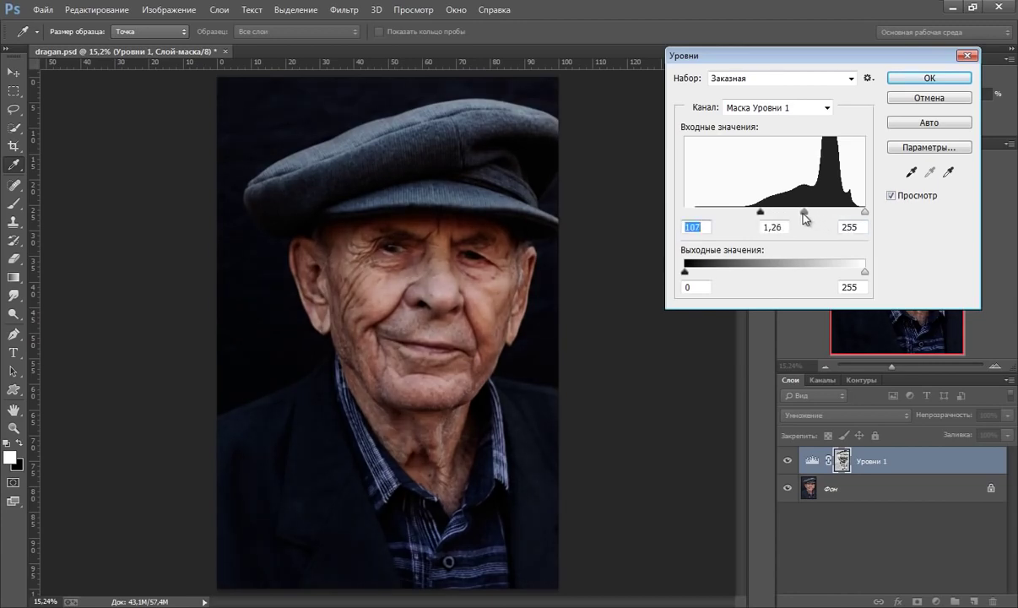
{"action": "mouse_move", "coordinate": [865, 212]}
{"action": "left_mouse_down"}
{"action": "mouse_move", "coordinate": [855, 213]}
{"action": "mouse_move", "coordinate": [865, 215]}
{"action": "left_mouse_up"}
{"action": "left_click", "coordinate": [866, 212]}
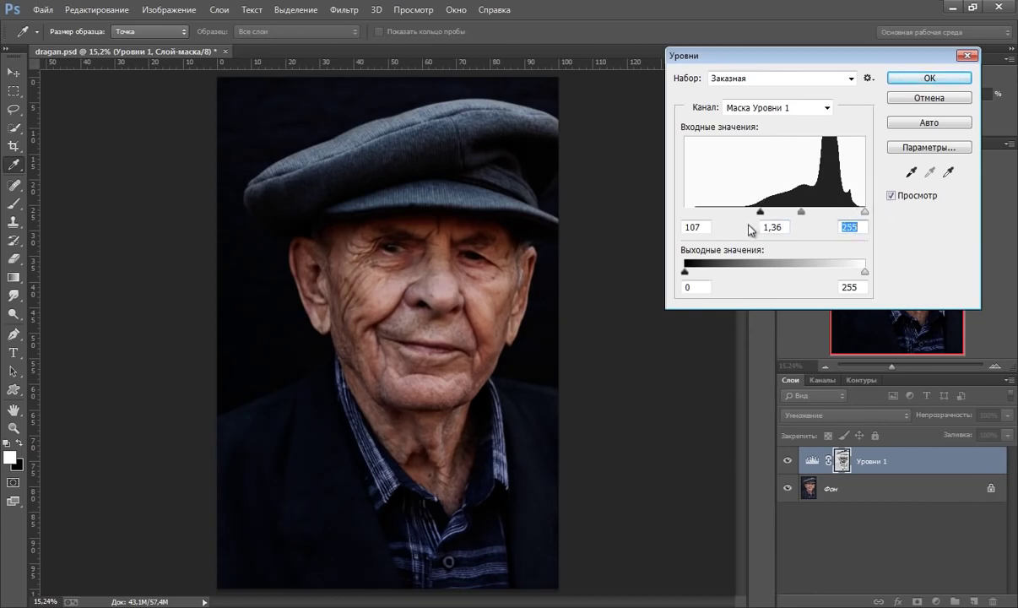
{"action": "left_click_drag", "start_coordinate": [761, 213], "coordinate": [815, 213]}
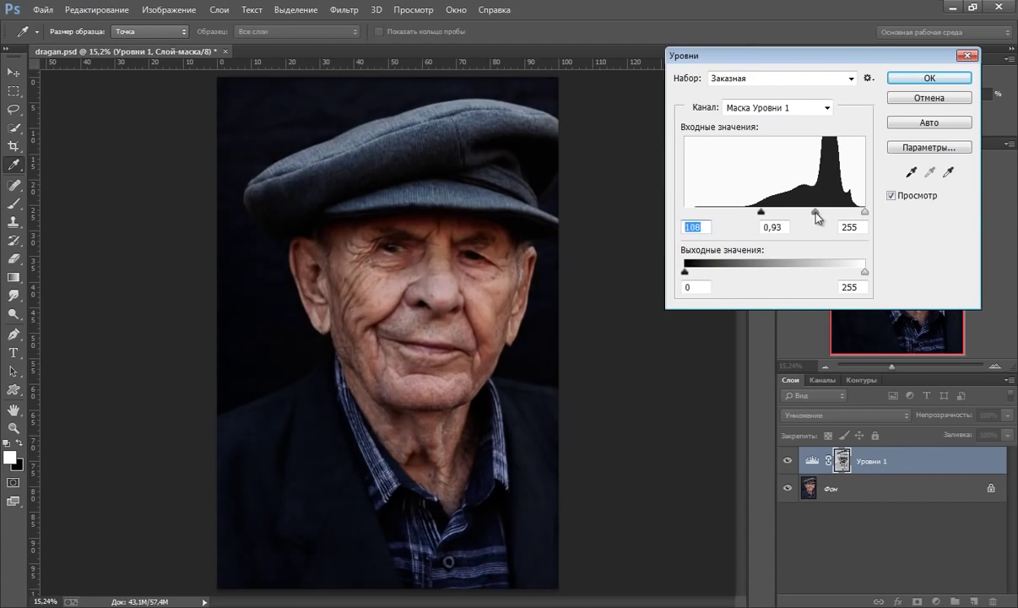
{"action": "left_click", "coordinate": [761, 213]}
{"action": "left_click_drag", "start_coordinate": [816, 213], "coordinate": [809, 213]}
{"action": "left_click", "coordinate": [905, 78]}
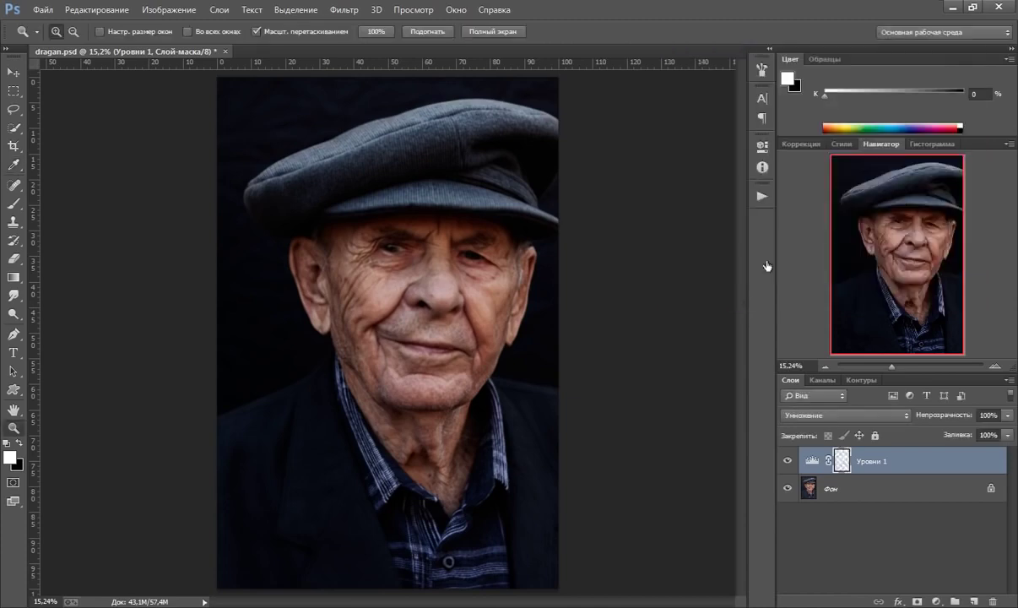
Step: Lower Уровни 1 to 70% opacity and duplicate it as 'Уровни 1 копия'
{"action": "left_click", "coordinate": [987, 414]}
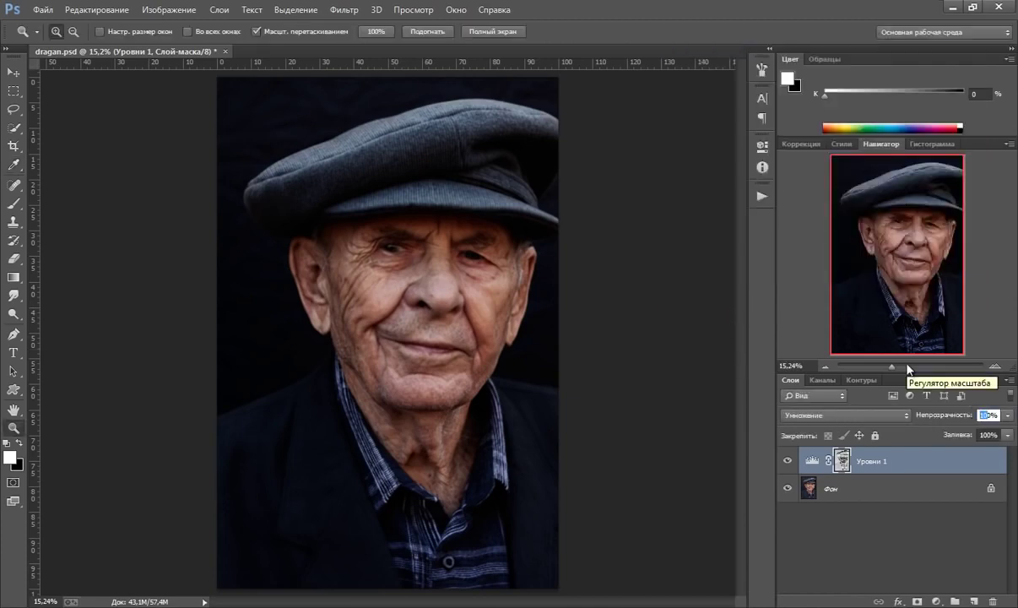
{"action": "type", "text": "70"}
{"action": "key", "text": "Return"}
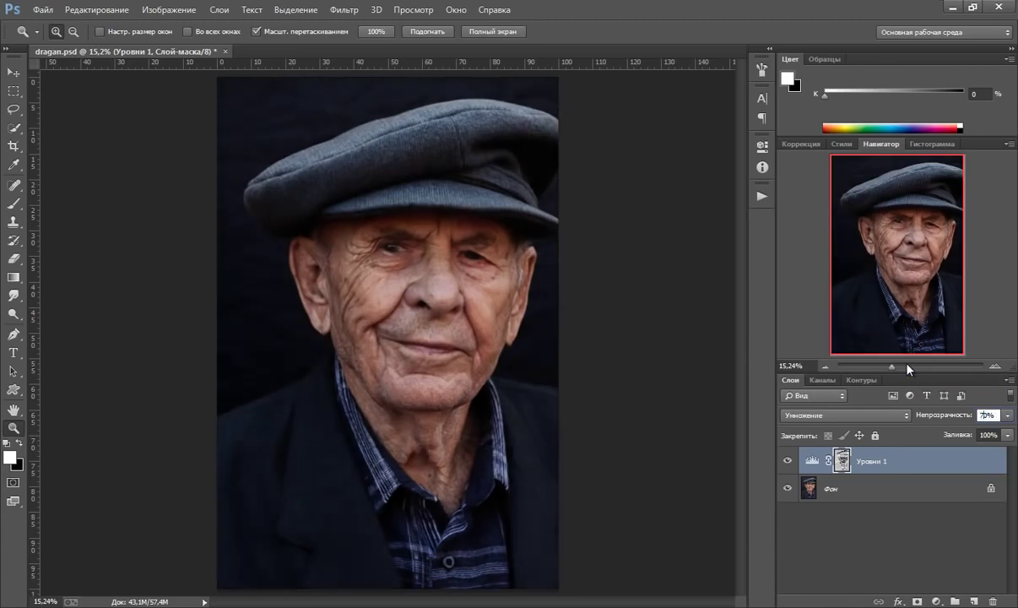
{"action": "key", "text": "Return"}
{"action": "key", "text": "ctrl+j"}
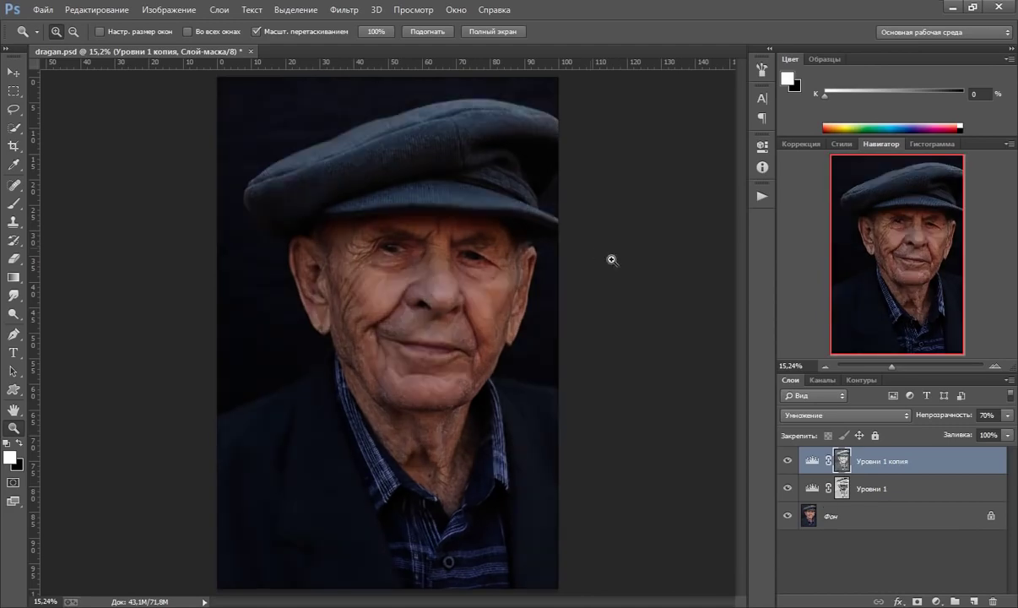
Step: Switch the copy to Screen blending and level its mask to 92, 0.82, 235
{"action": "left_click", "coordinate": [813, 413]}
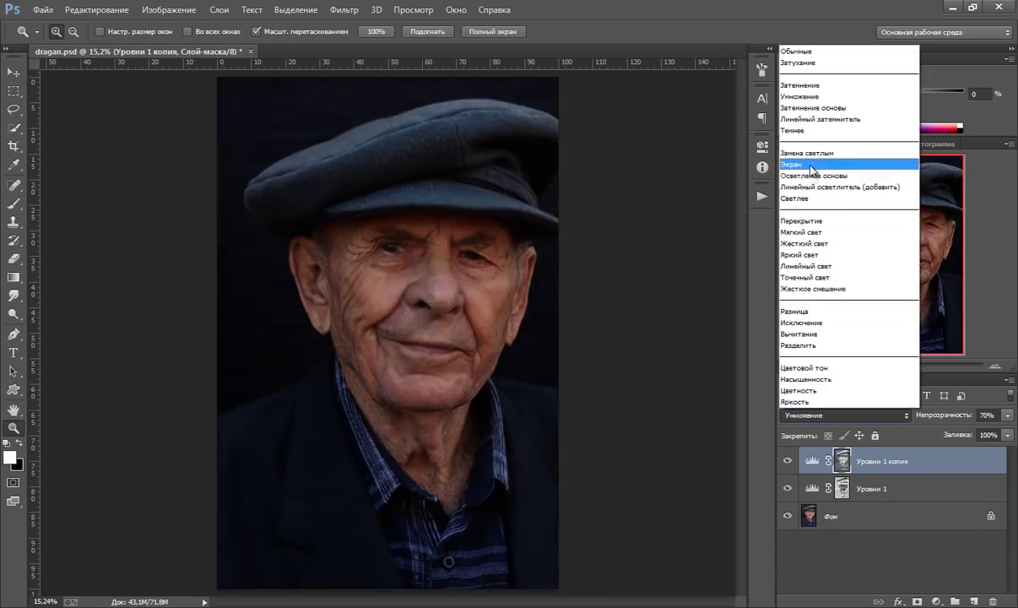
{"action": "left_click", "coordinate": [831, 164]}
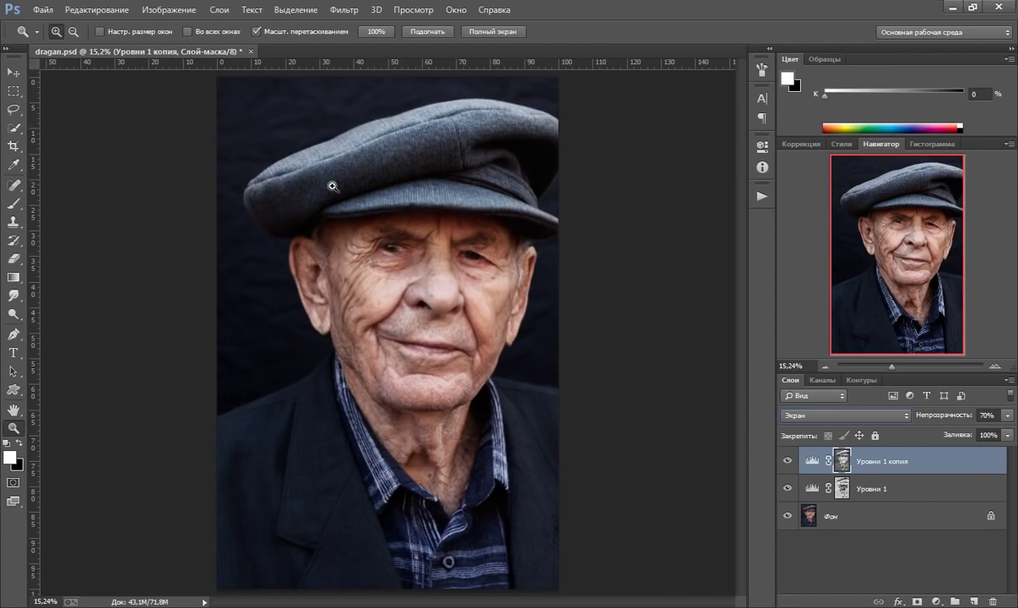
{"action": "left_click", "coordinate": [194, 13]}
{"action": "mouse_move", "coordinate": [172, 46]}
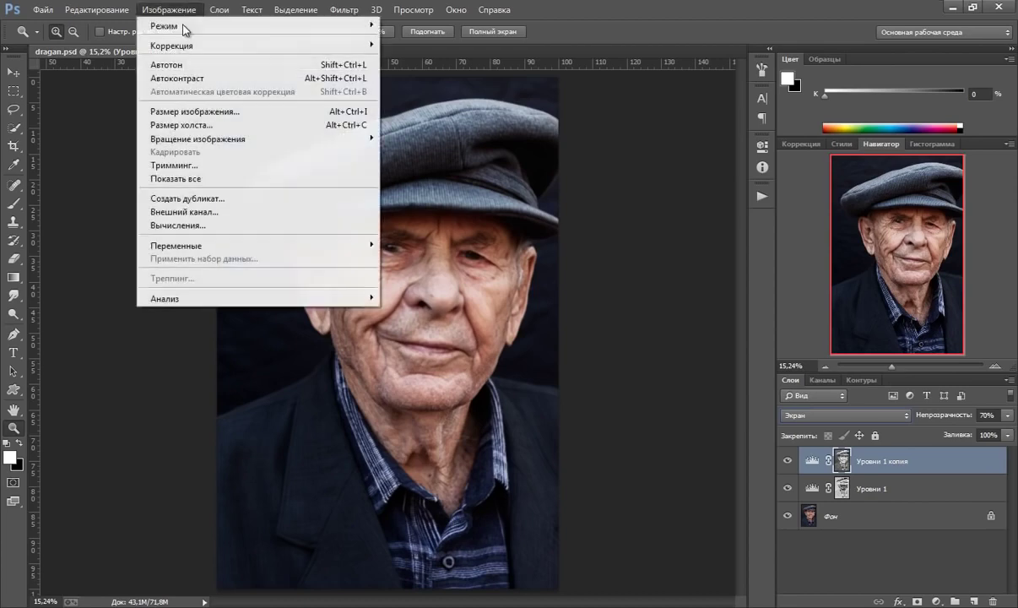
{"action": "left_click", "coordinate": [394, 59]}
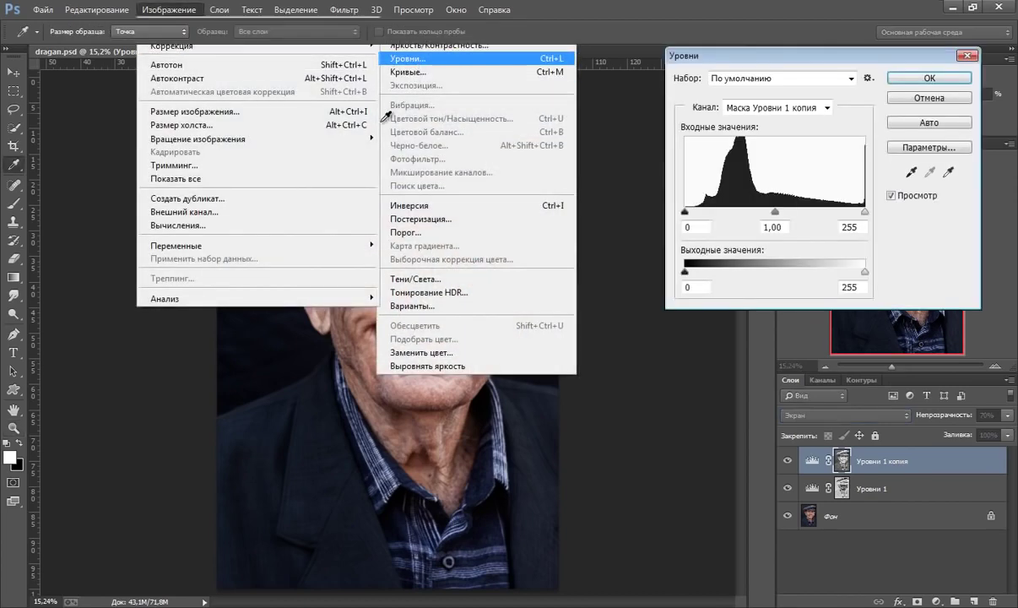
{"action": "left_click_drag", "start_coordinate": [684, 212], "coordinate": [724, 212]}
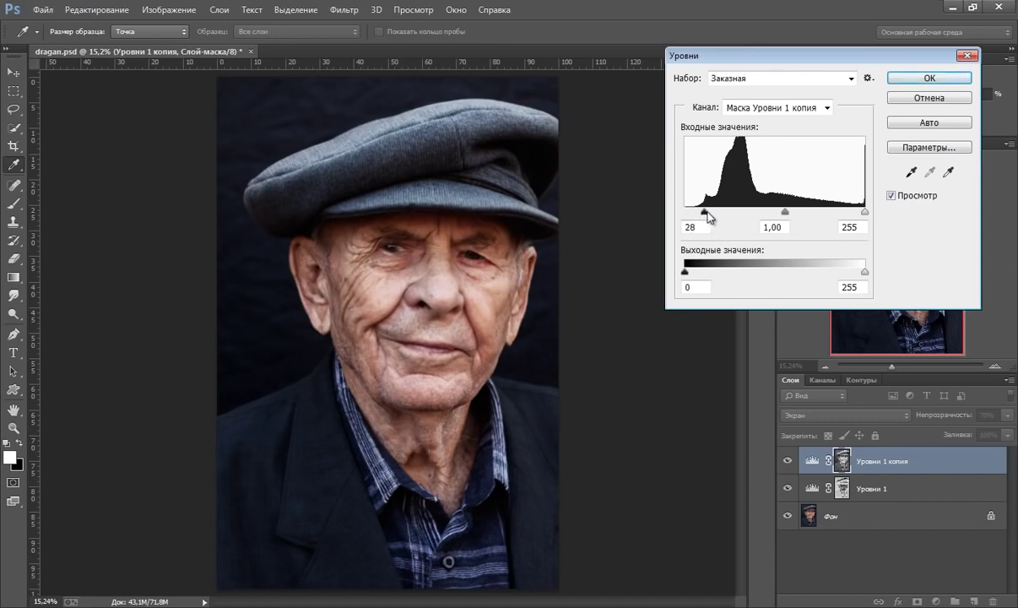
{"action": "mouse_move", "coordinate": [794, 211]}
{"action": "left_mouse_down"}
{"action": "mouse_move", "coordinate": [775, 212]}
{"action": "mouse_move", "coordinate": [813, 212]}
{"action": "left_mouse_up"}
{"action": "mouse_move", "coordinate": [724, 212]}
{"action": "left_mouse_down"}
{"action": "mouse_move", "coordinate": [811, 213]}
{"action": "mouse_move", "coordinate": [731, 214]}
{"action": "left_mouse_up"}
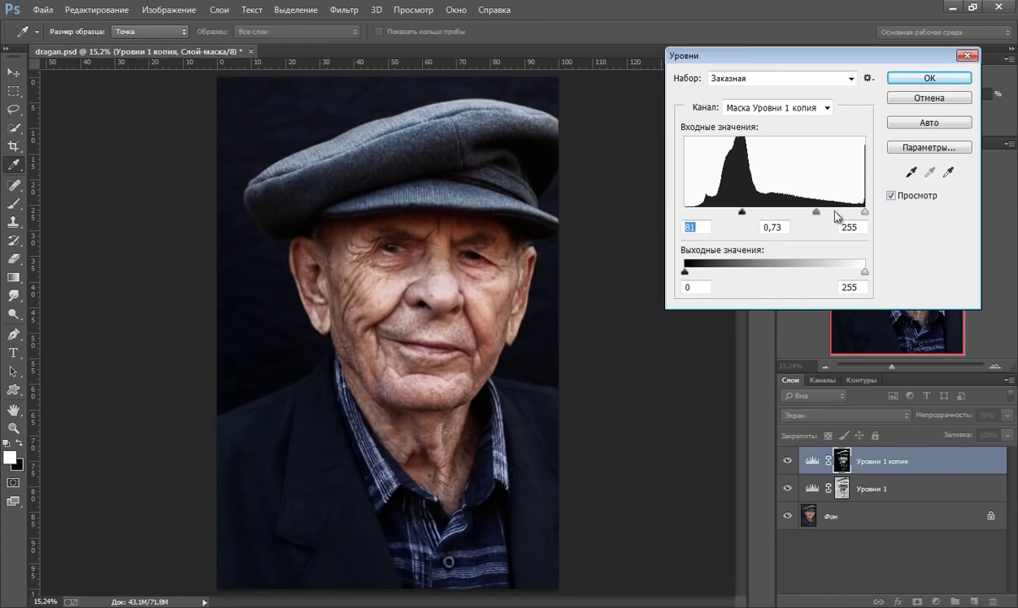
{"action": "left_click_drag", "start_coordinate": [815, 212], "coordinate": [793, 213]}
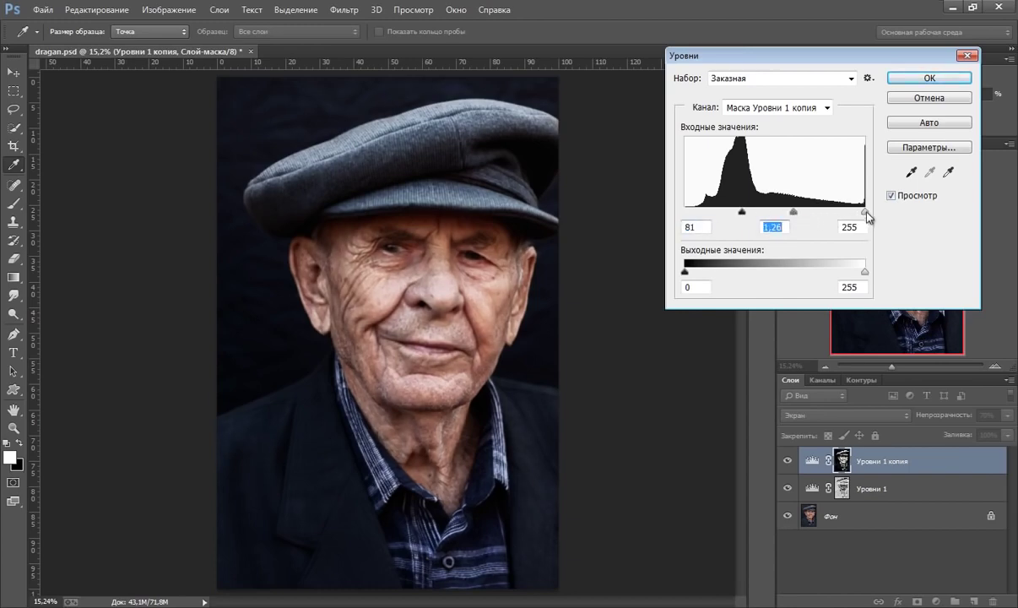
{"action": "mouse_move", "coordinate": [864, 212]}
{"action": "left_mouse_down"}
{"action": "mouse_move", "coordinate": [800, 212]}
{"action": "mouse_move", "coordinate": [850, 212]}
{"action": "left_mouse_up"}
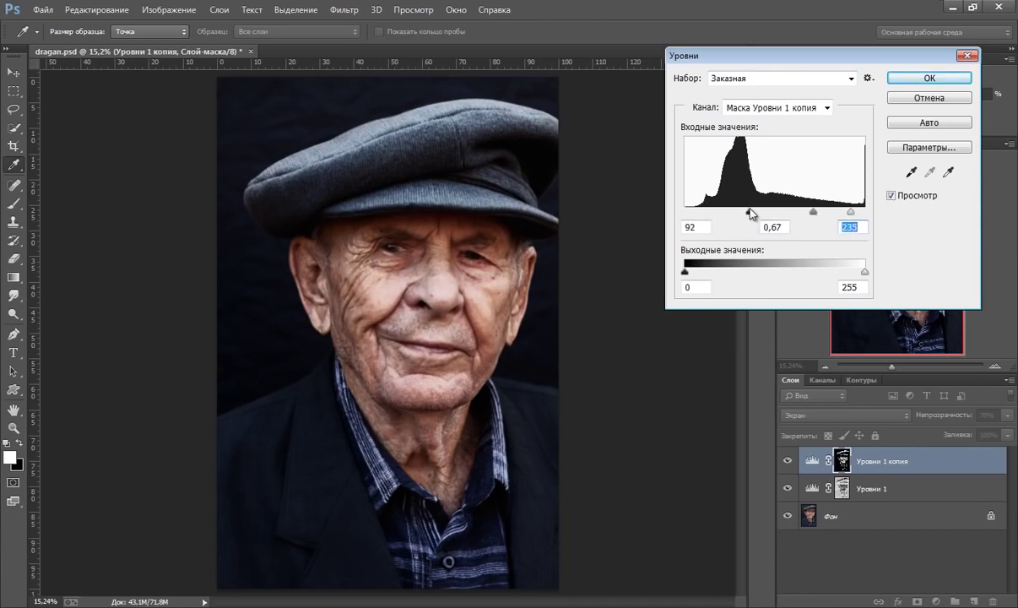
{"action": "left_click_drag", "start_coordinate": [741, 213], "coordinate": [750, 213]}
{"action": "left_click_drag", "start_coordinate": [814, 212], "coordinate": [808, 214]}
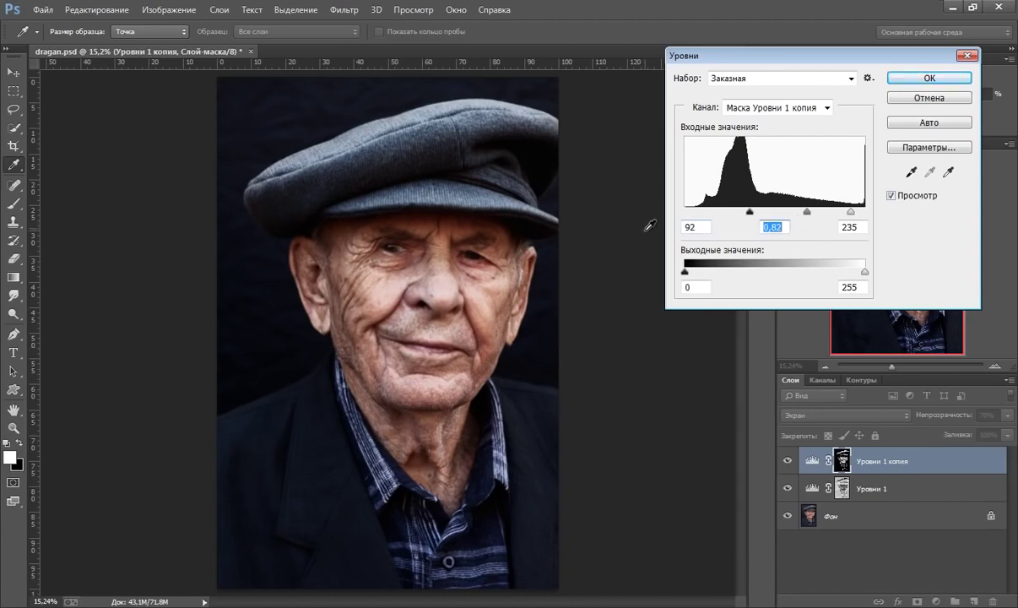
{"action": "left_click", "coordinate": [924, 80]}
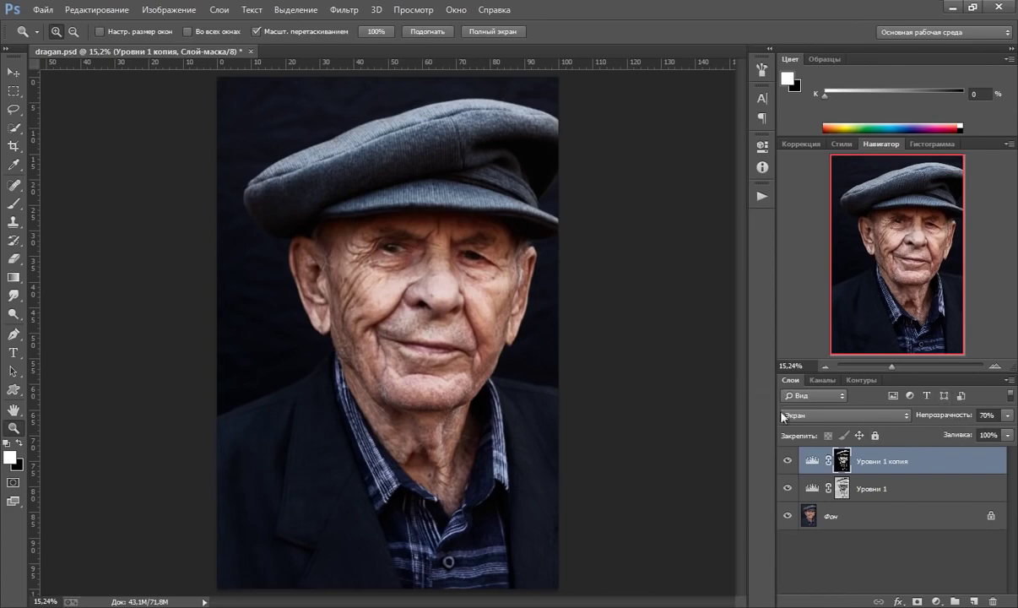
Step: Toggle the top layer's visibility to compare the portrait before and after
{"action": "left_click", "coordinate": [788, 461]}
{"action": "left_click", "coordinate": [787, 460]}
{"action": "left_click", "coordinate": [788, 461]}
{"action": "left_click", "coordinate": [787, 461]}
Step: Add a new Levels layer, 'Уровни 2', and invert its mask to black
{"action": "left_click", "coordinate": [936, 602]}
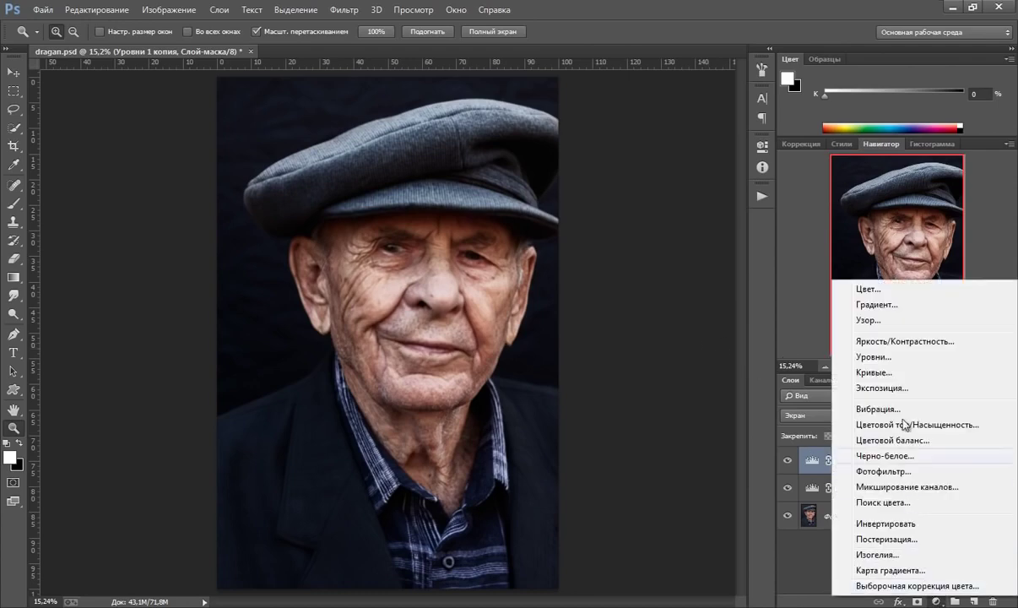
{"action": "left_click", "coordinate": [888, 357]}
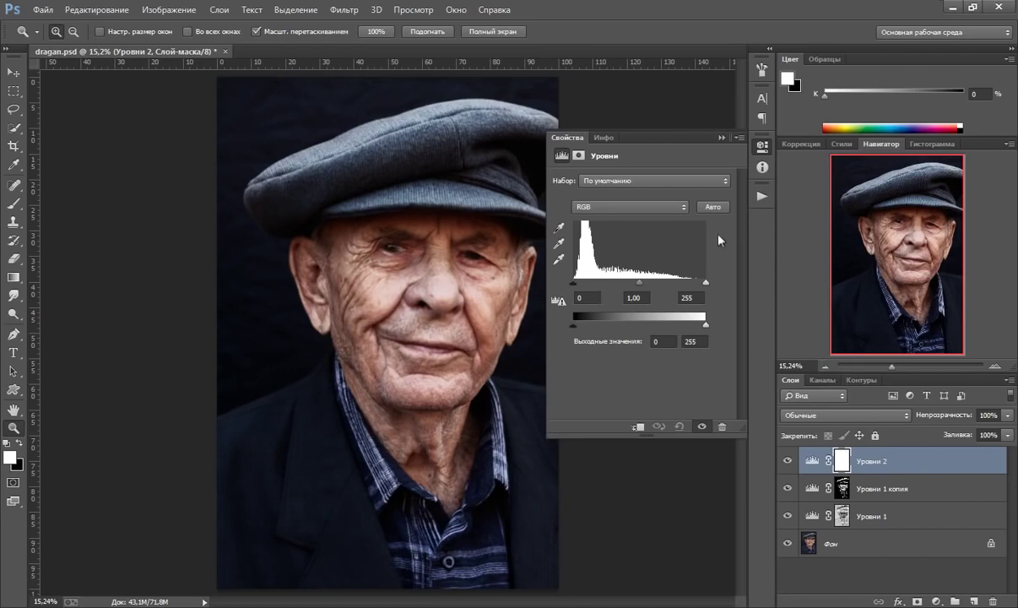
{"action": "left_click", "coordinate": [722, 137]}
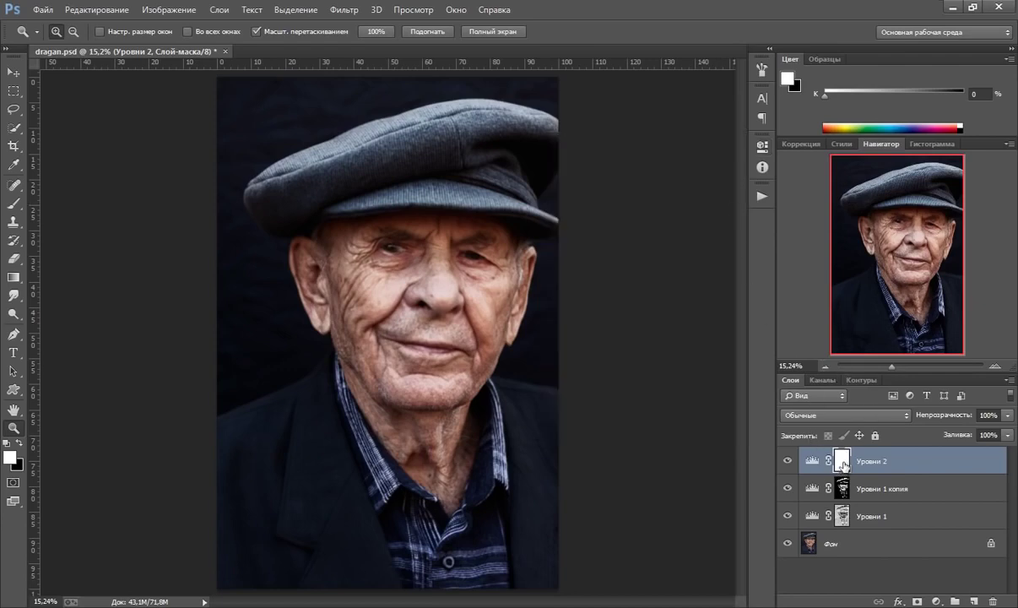
{"action": "key", "text": "x"}
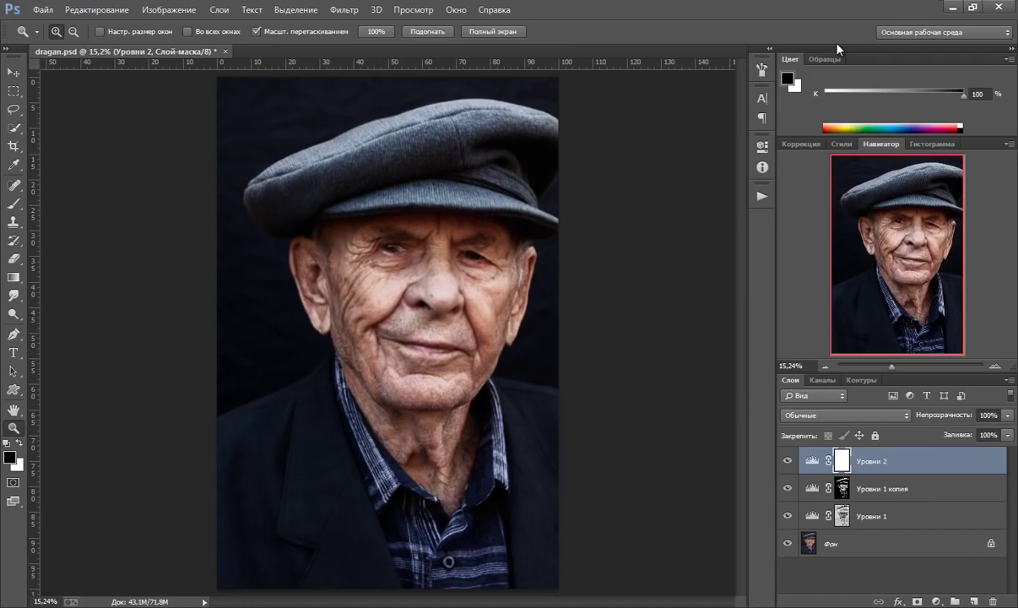
{"action": "key", "text": "alt"}
{"action": "key", "text": "ctrl+i"}
Step: Set Уровни 2 to Перекрытие blending and ready a 1000-px white brush
{"action": "left_click", "coordinate": [802, 417]}
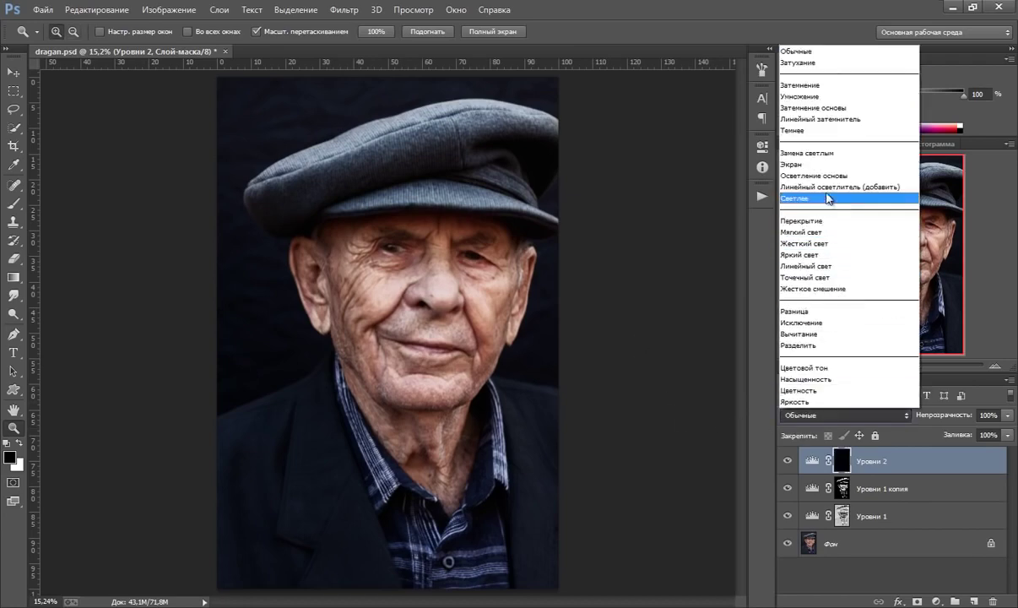
{"action": "left_click", "coordinate": [806, 222]}
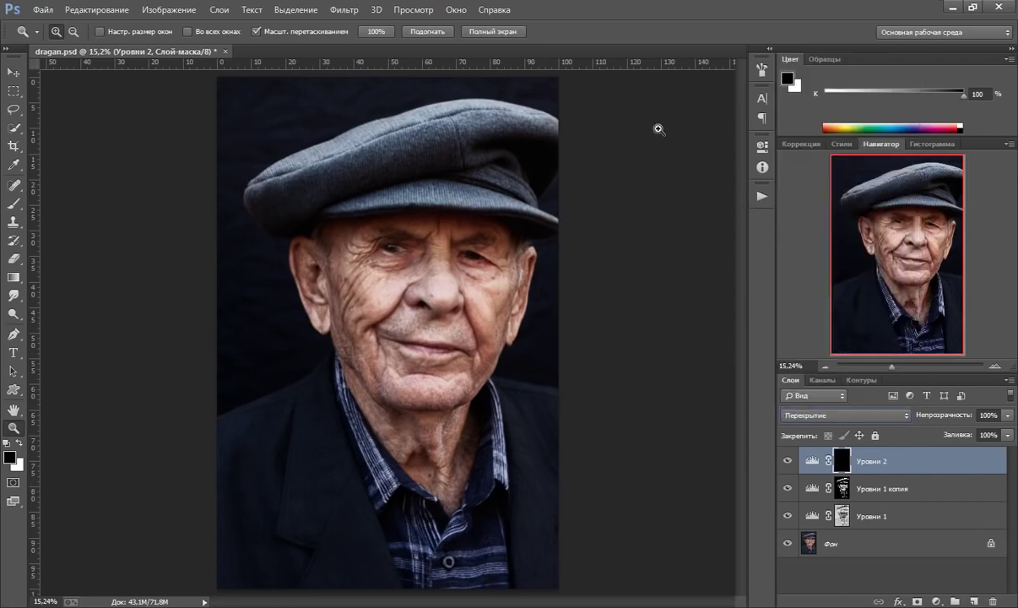
{"action": "left_click", "coordinate": [14, 202]}
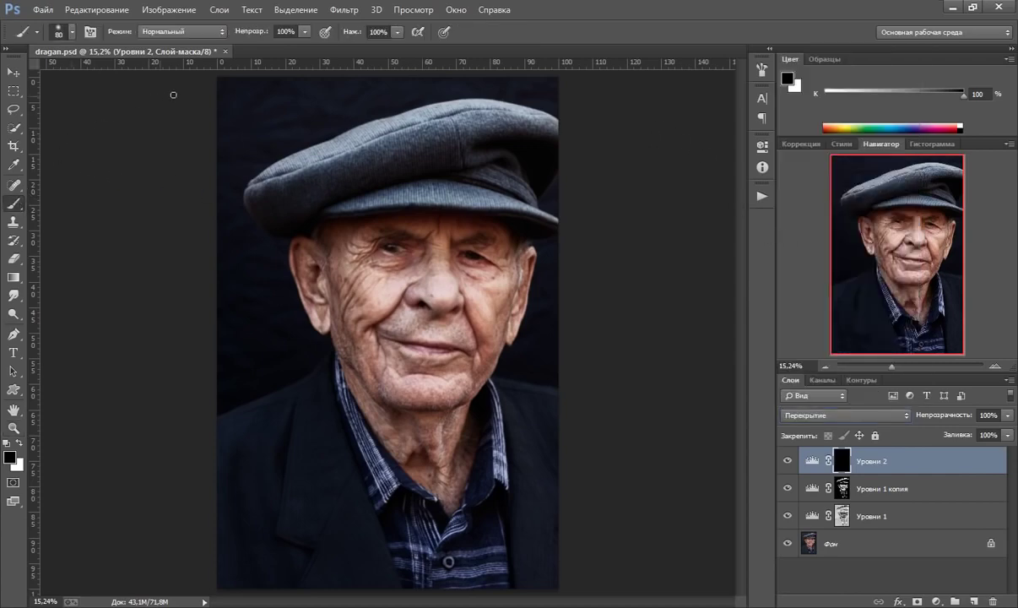
{"action": "key", "text": "bracketright"}
{"action": "key", "text": "bracketright"}
{"action": "key", "text": "bracketright"}
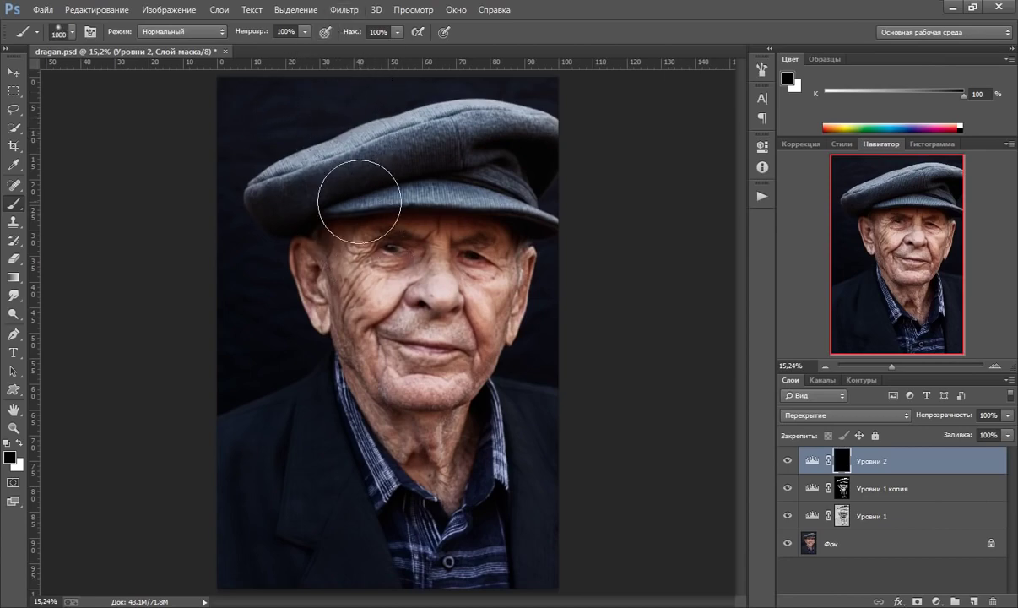
{"action": "key", "text": "x"}
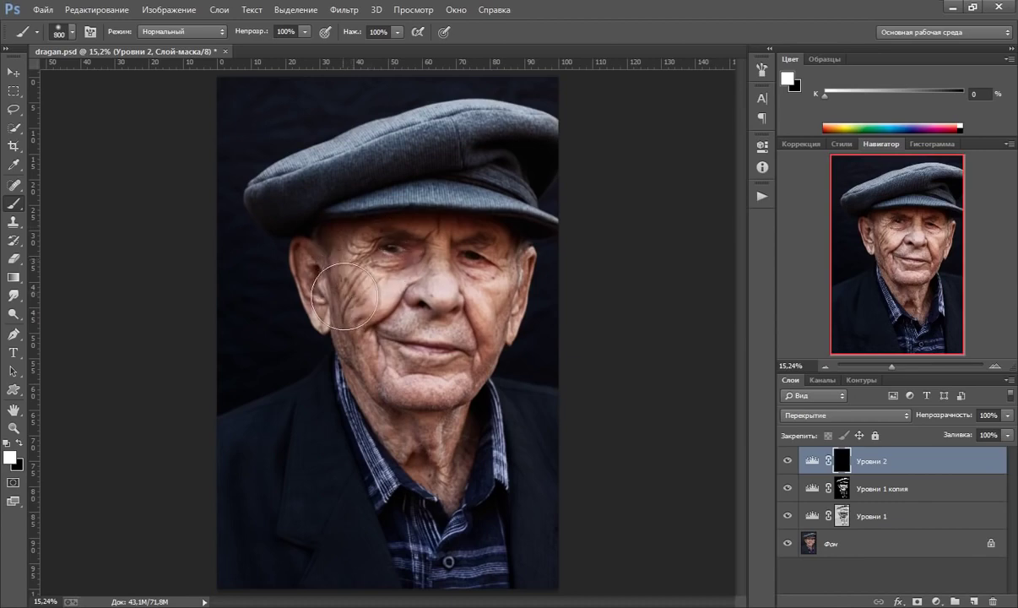
Step: Paint white into the mask over both cheeks and the neck, shrinking the brush from 800 to 600
{"action": "key", "text": "bracketleft"}
{"action": "key", "text": "bracketleft"}
{"action": "left_click_drag", "start_coordinate": [329, 291], "coordinate": [421, 401]}
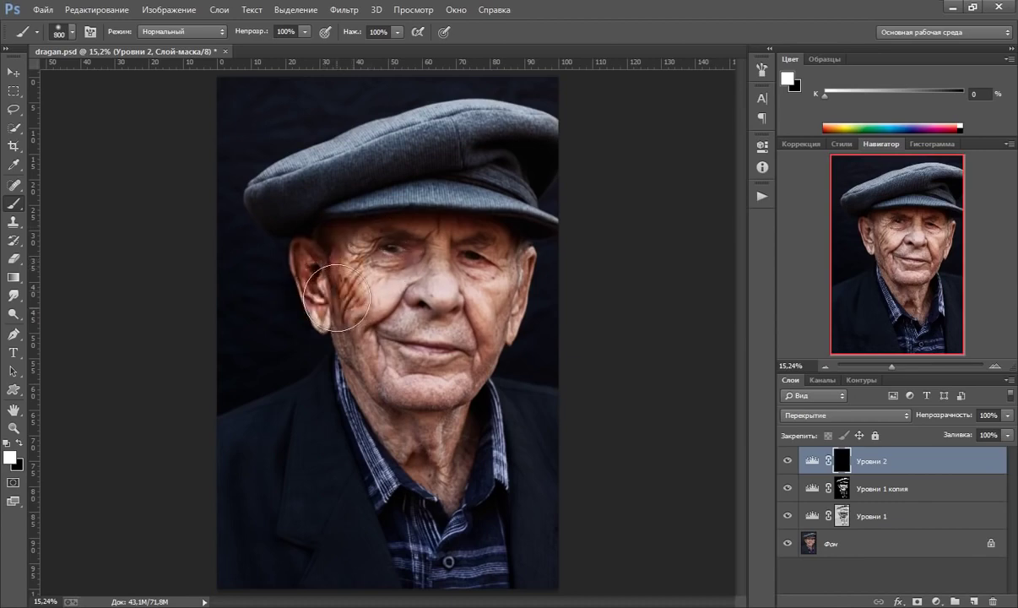
{"action": "key", "text": "bracketleft"}
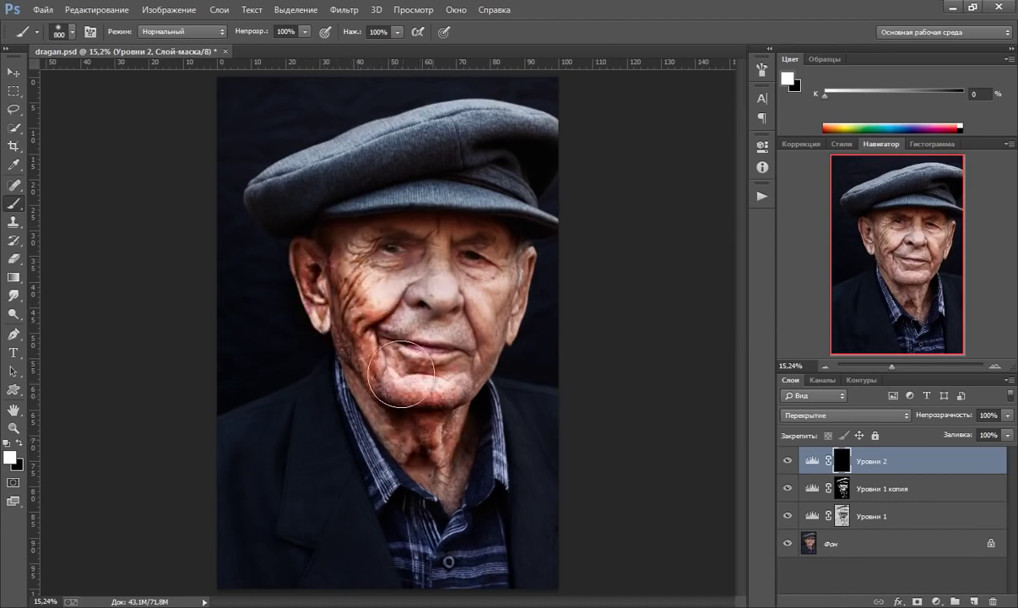
{"action": "left_click_drag", "start_coordinate": [421, 400], "coordinate": [449, 478]}
{"action": "key", "text": "bracketleft"}
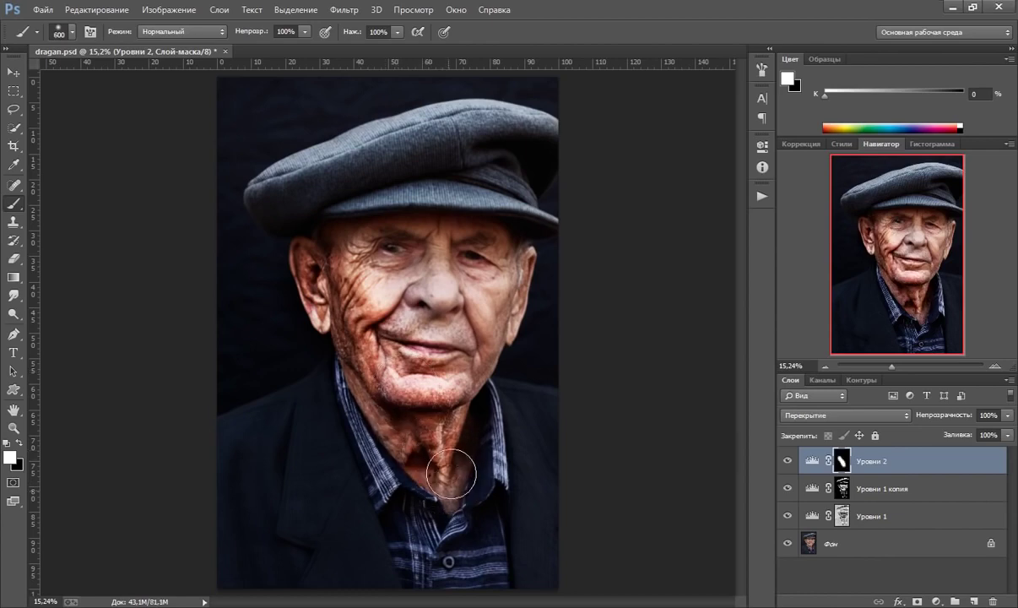
{"action": "mouse_move", "coordinate": [481, 325]}
{"action": "left_mouse_down"}
{"action": "mouse_move", "coordinate": [497, 296]}
{"action": "mouse_move", "coordinate": [427, 332]}
{"action": "mouse_move", "coordinate": [355, 224]}
{"action": "mouse_move", "coordinate": [498, 279]}
{"action": "left_mouse_up"}
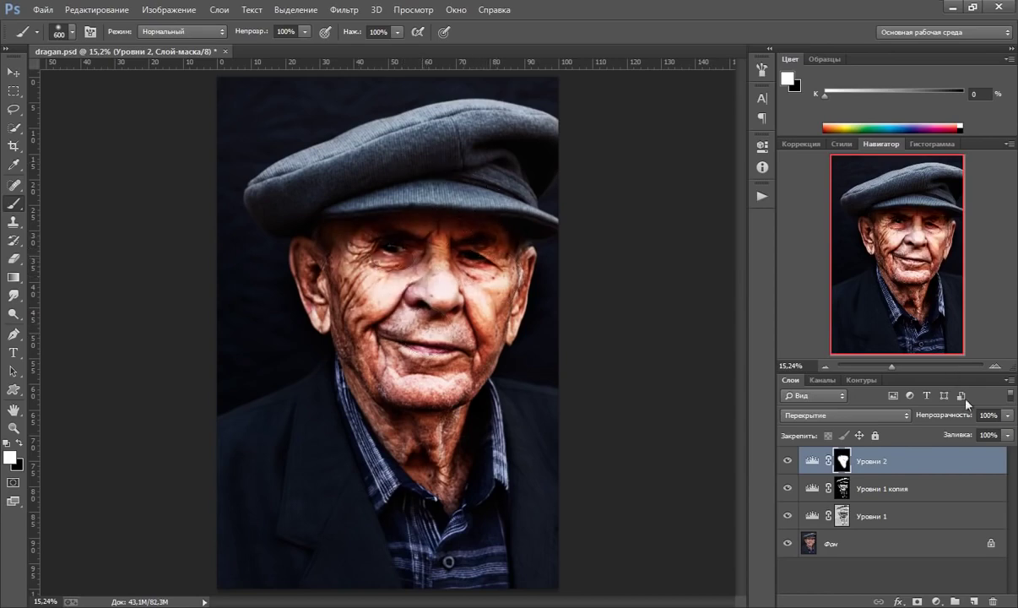
Step: Lower Уровни 2 to 30% opacity and toggle it to compare the result
{"action": "left_click_drag", "start_coordinate": [1007, 415], "coordinate": [998, 434]}
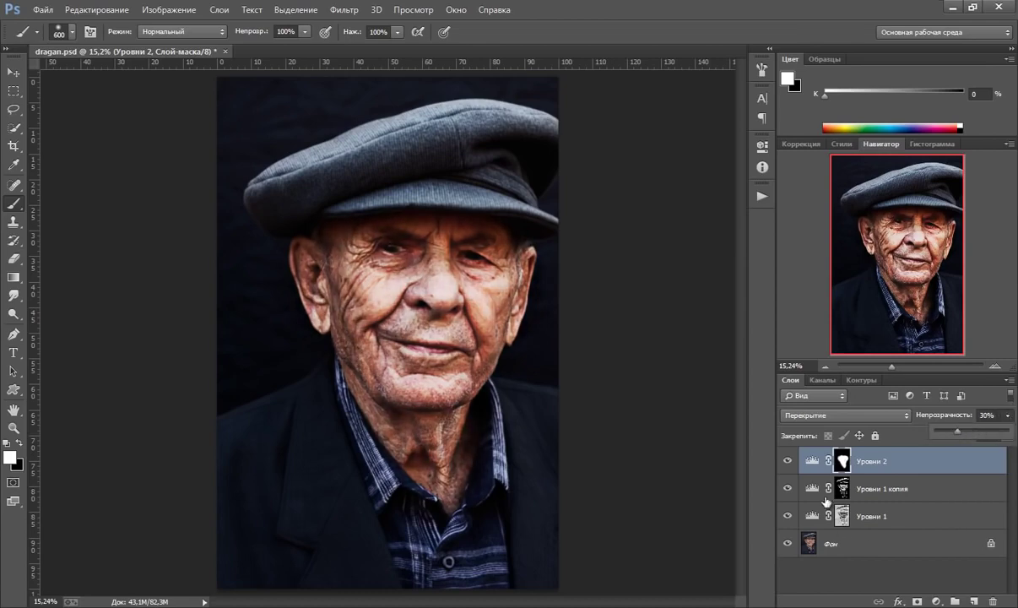
{"action": "left_click", "coordinate": [785, 460]}
{"action": "left_click", "coordinate": [785, 460]}
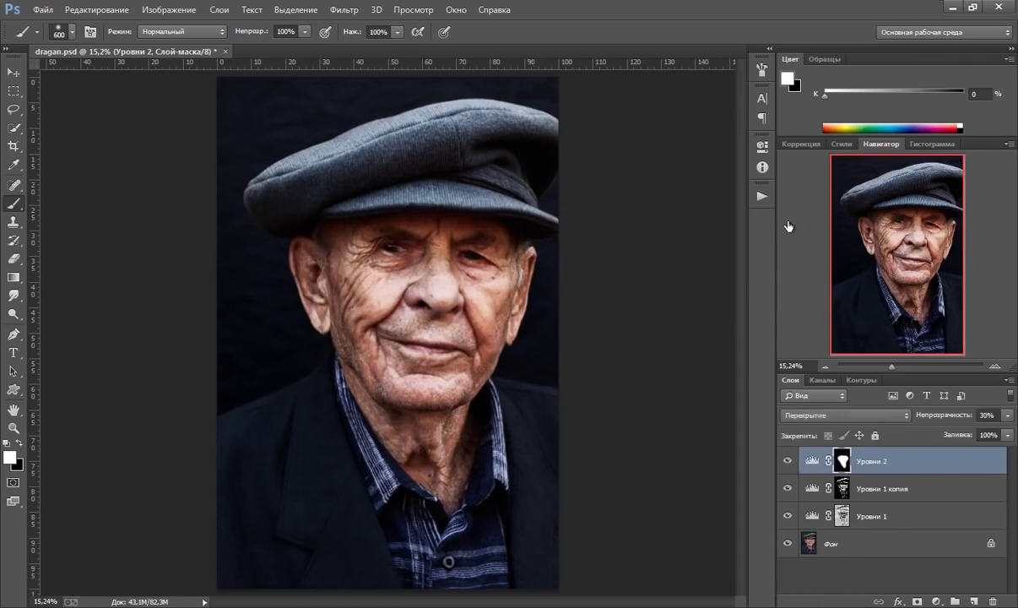
{"action": "left_click", "coordinate": [811, 460]}
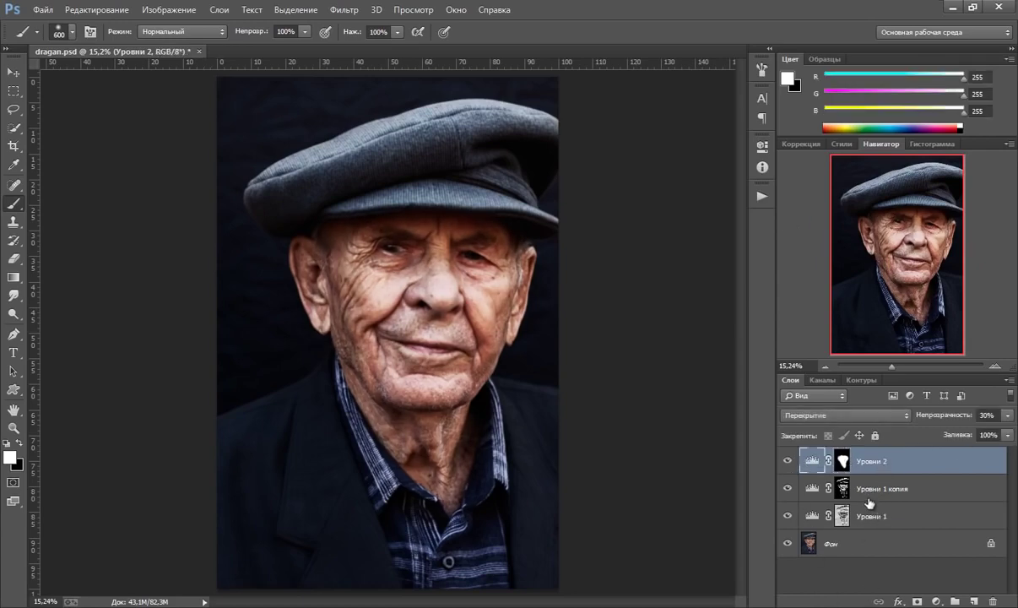
Step: Add a Curves layer, 'Кривые 1', lifting the highlights and shadows with two curve points
{"action": "left_click", "coordinate": [937, 601]}
{"action": "left_click", "coordinate": [836, 353]}
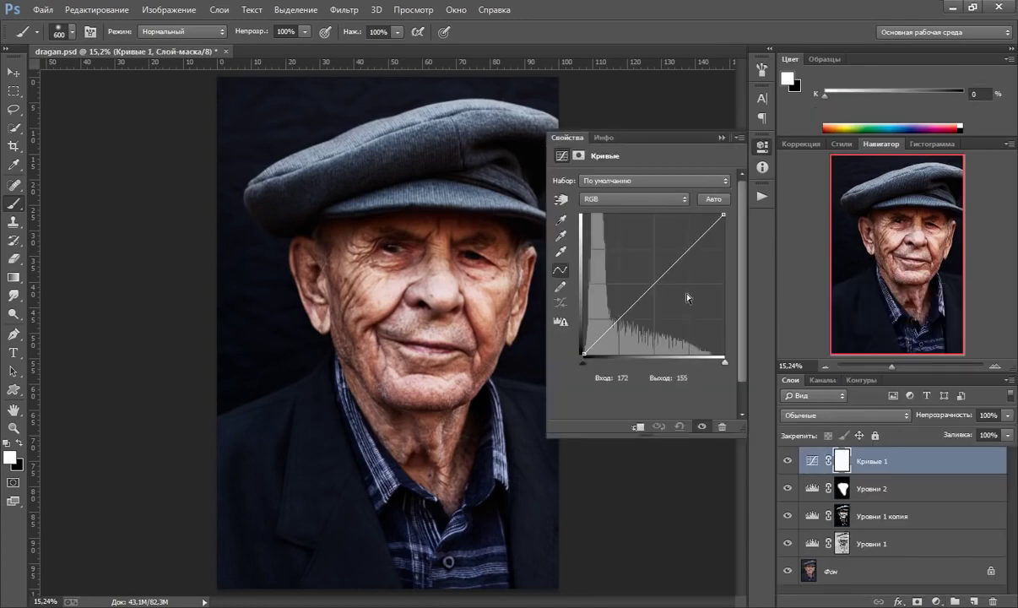
{"action": "left_click_drag", "start_coordinate": [680, 258], "coordinate": [680, 236]}
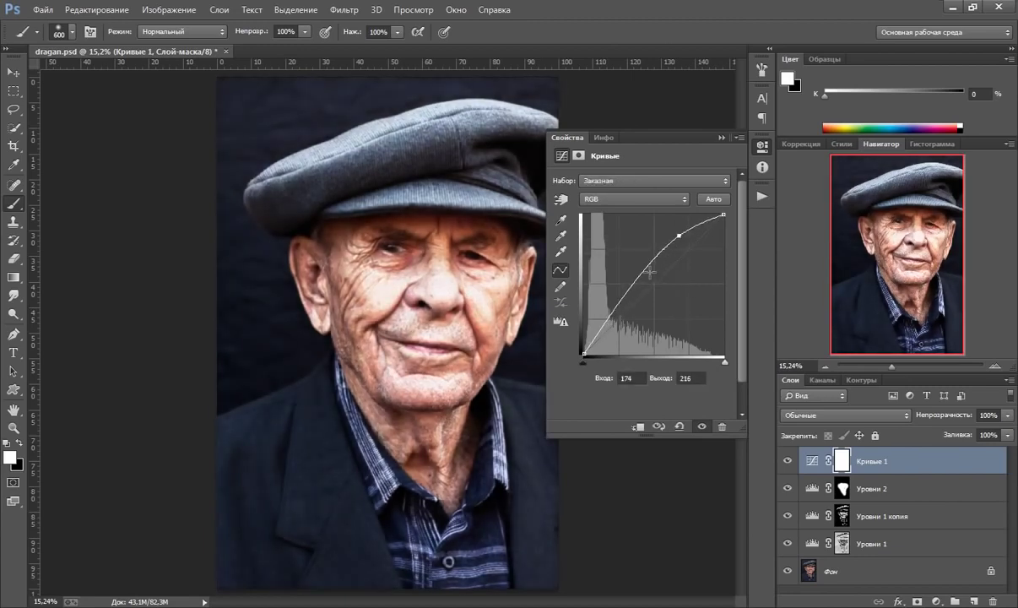
{"action": "left_click_drag", "start_coordinate": [632, 284], "coordinate": [631, 273]}
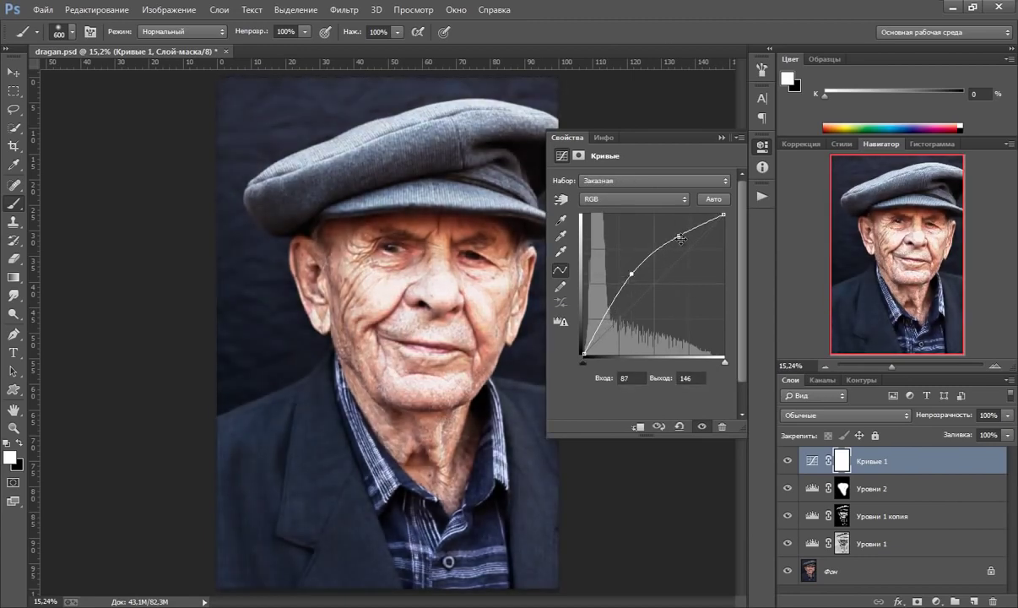
{"action": "left_click_drag", "start_coordinate": [680, 236], "coordinate": [679, 228]}
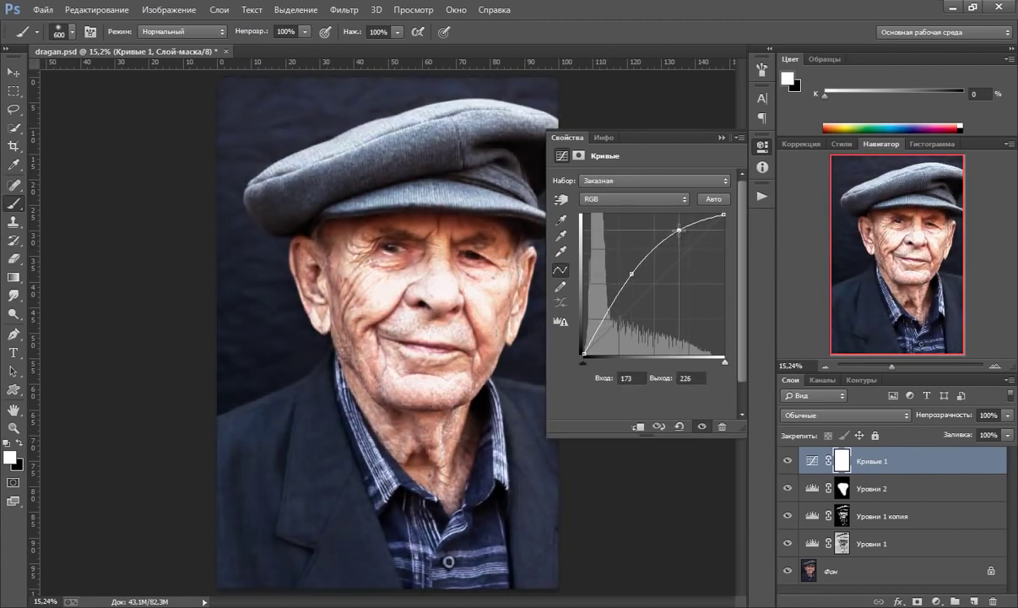
{"action": "left_click", "coordinate": [722, 136]}
Step: Fill the Кривые 1 mask with black and ready a smaller white brush
{"action": "key", "text": "x"}
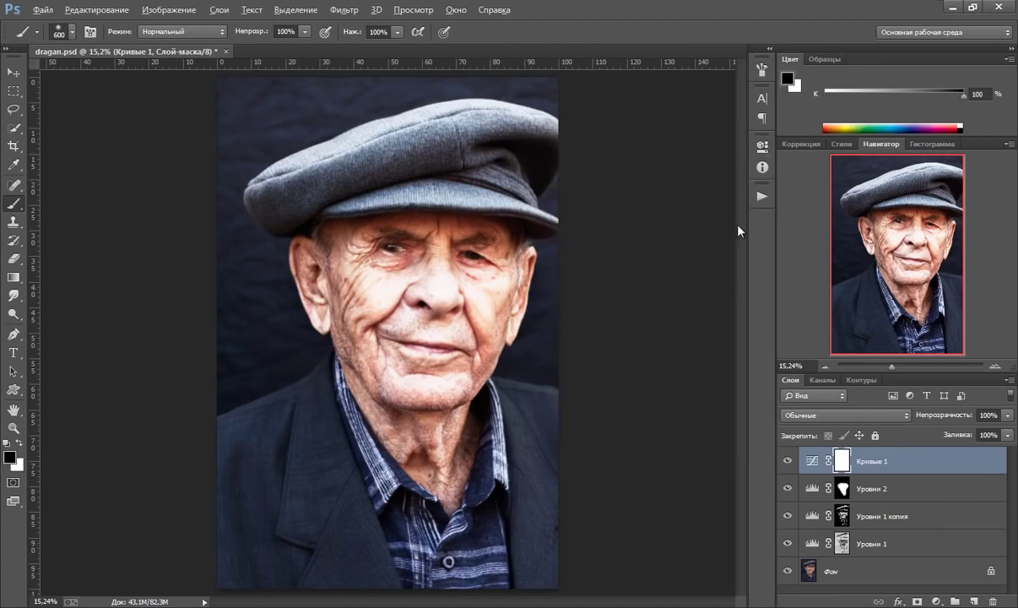
{"action": "key", "text": "alt+BackSpace"}
{"action": "key", "text": "bracketleft"}
{"action": "key", "text": "bracketleft"}
{"action": "key", "text": "bracketleft"}
{"action": "key", "text": "bracketleft"}
{"action": "key", "text": "bracketleft"}
{"action": "key", "text": "bracketleft"}
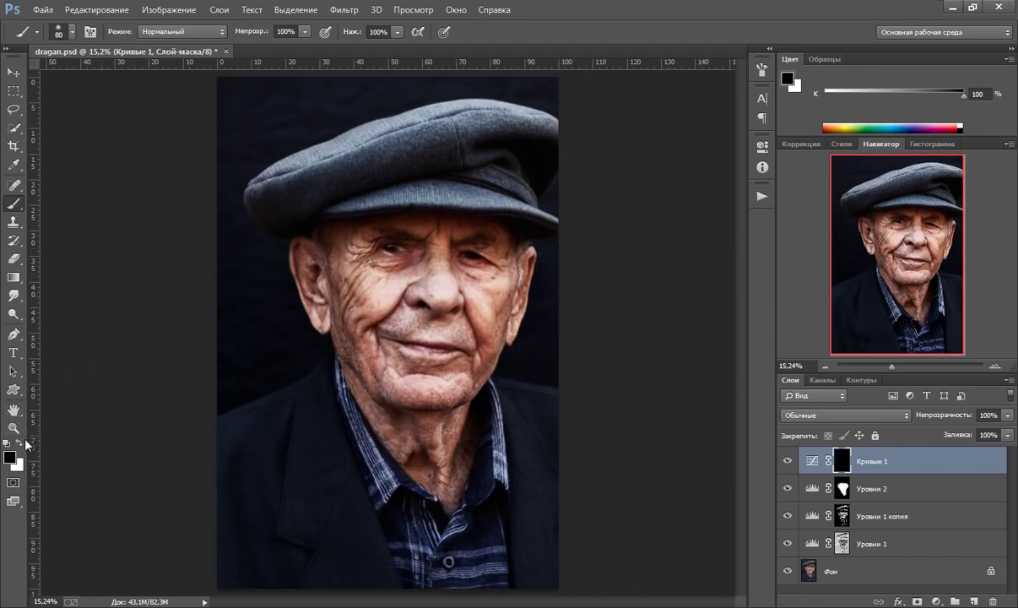
{"action": "key", "text": "x"}
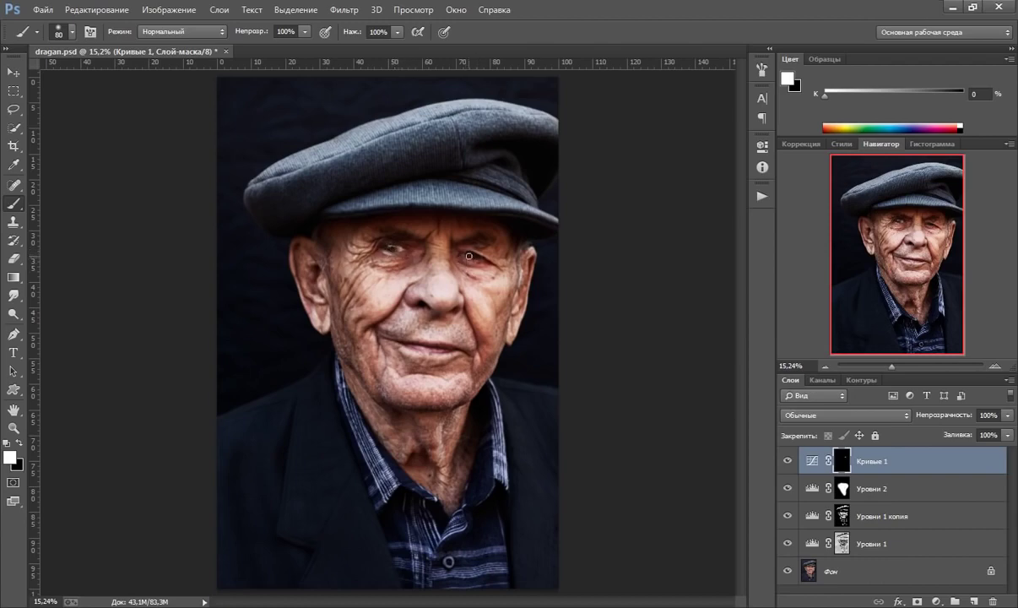
Step: Toggle Кривые 1 to compare, then zoom in on the face
{"action": "left_click", "coordinate": [789, 461]}
{"action": "left_click", "coordinate": [788, 460]}
{"action": "left_click", "coordinate": [13, 428]}
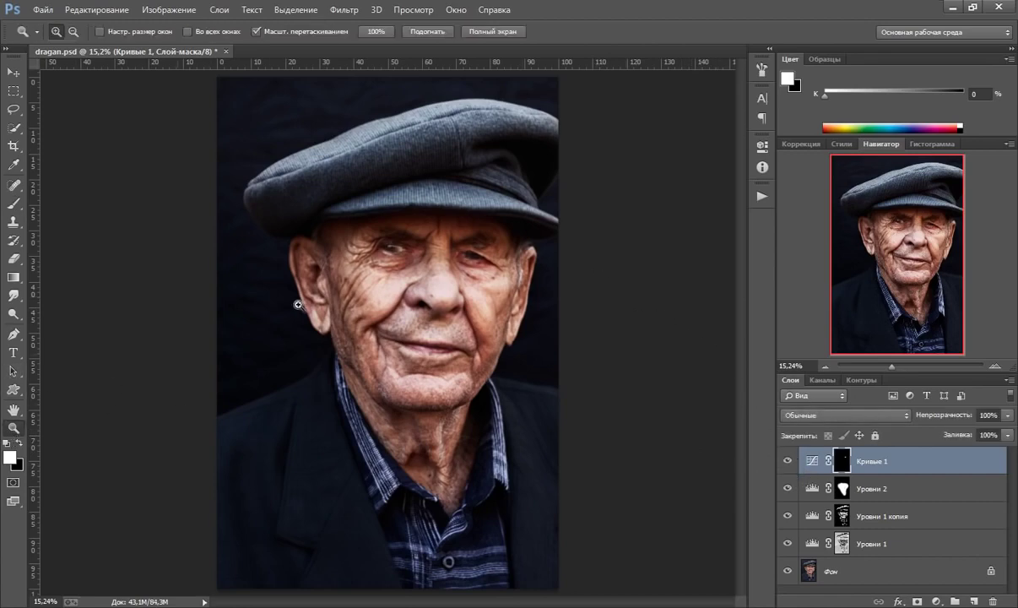
{"action": "left_click", "coordinate": [397, 249]}
{"action": "left_click", "coordinate": [397, 249]}
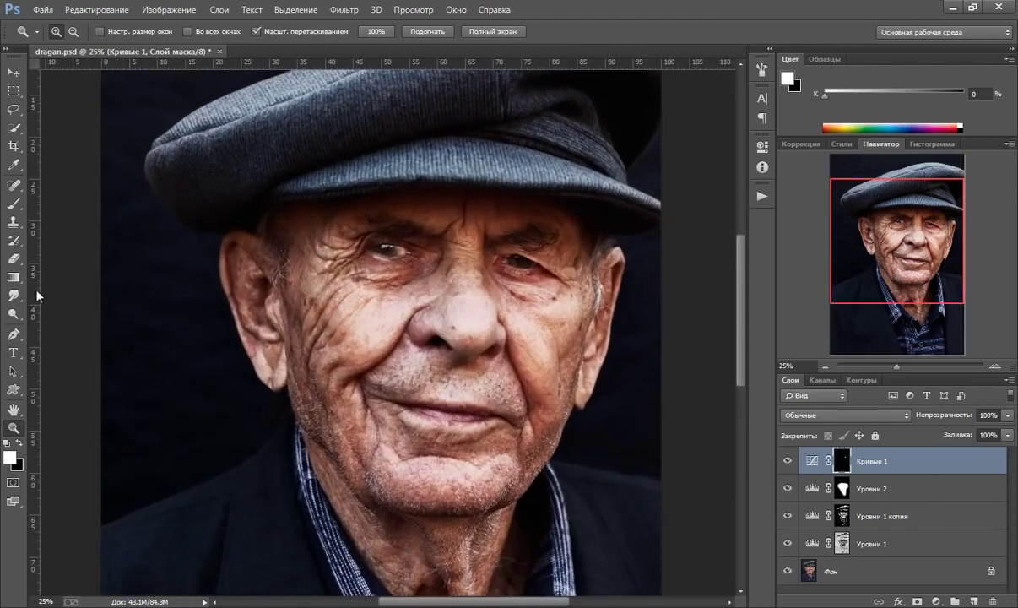
Step: Paint black over the left eye's bright highlight, then fit the image on screen
{"action": "left_click", "coordinate": [13, 203]}
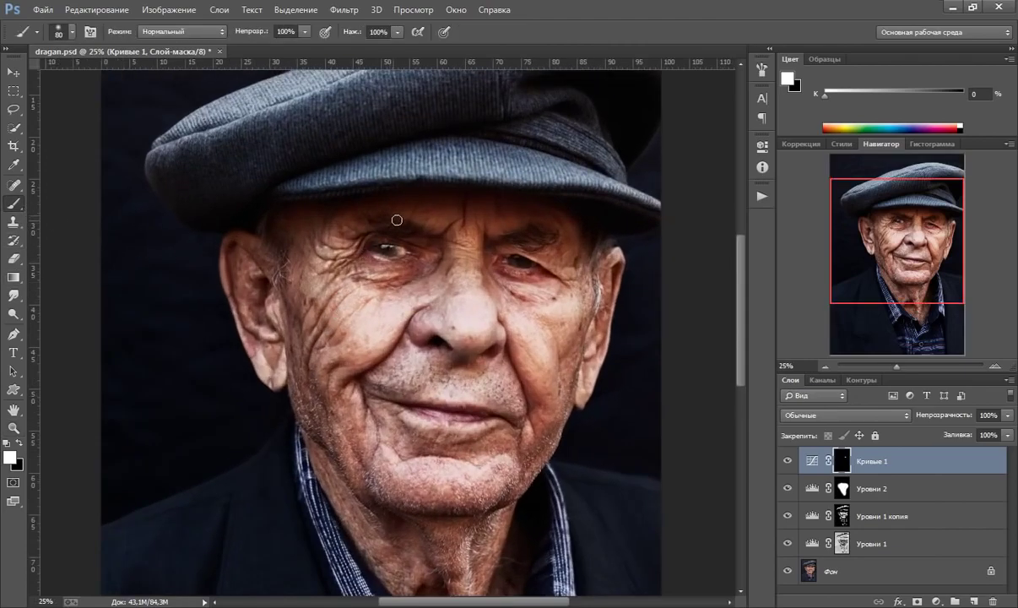
{"action": "key", "text": "x"}
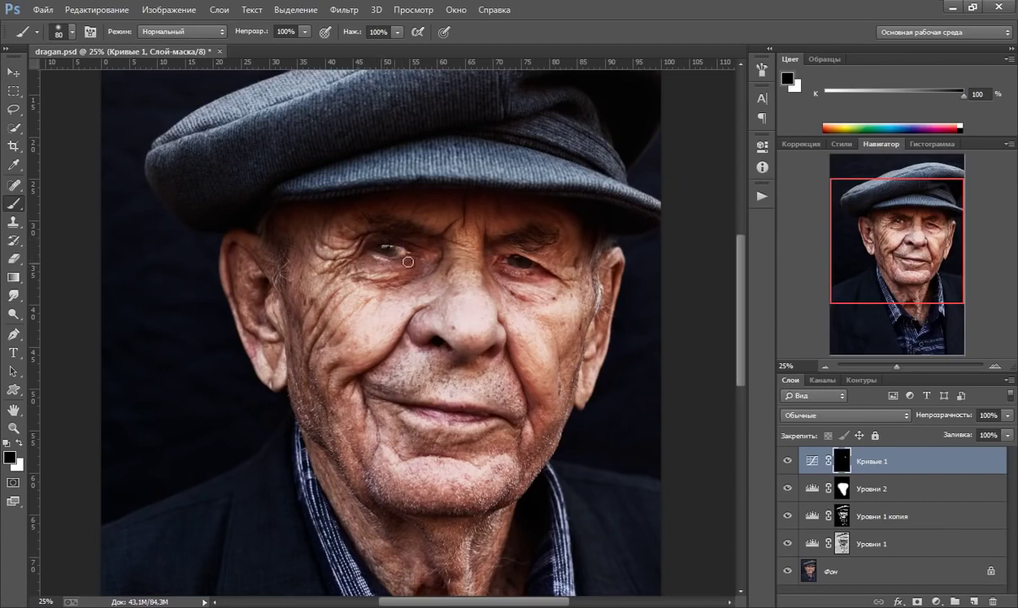
{"action": "left_click_drag", "start_coordinate": [394, 262], "coordinate": [407, 262]}
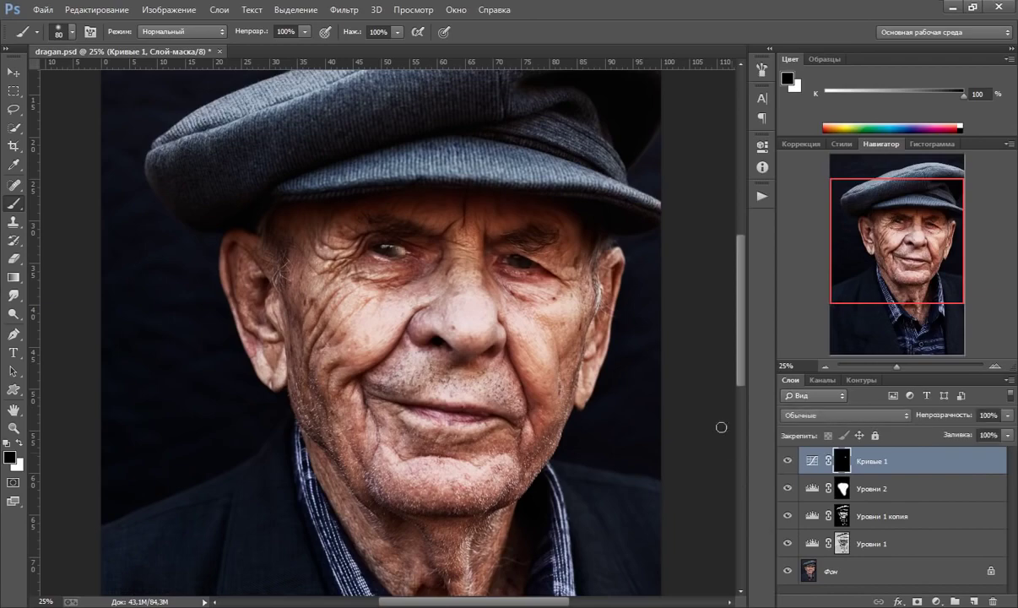
{"action": "left_click", "coordinate": [13, 427]}
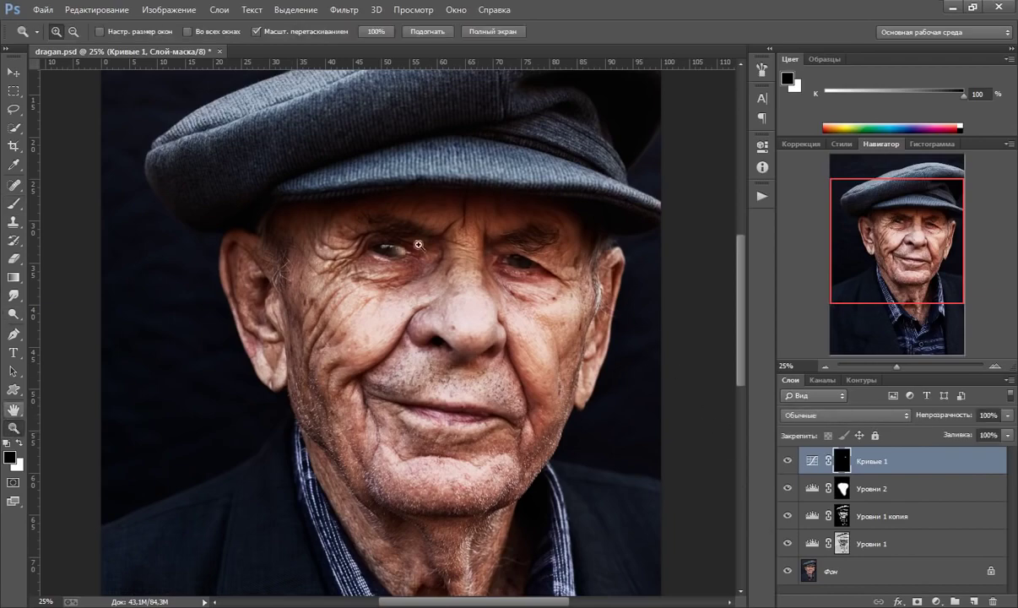
{"action": "right_click", "coordinate": [418, 268]}
{"action": "left_click", "coordinate": [424, 275]}
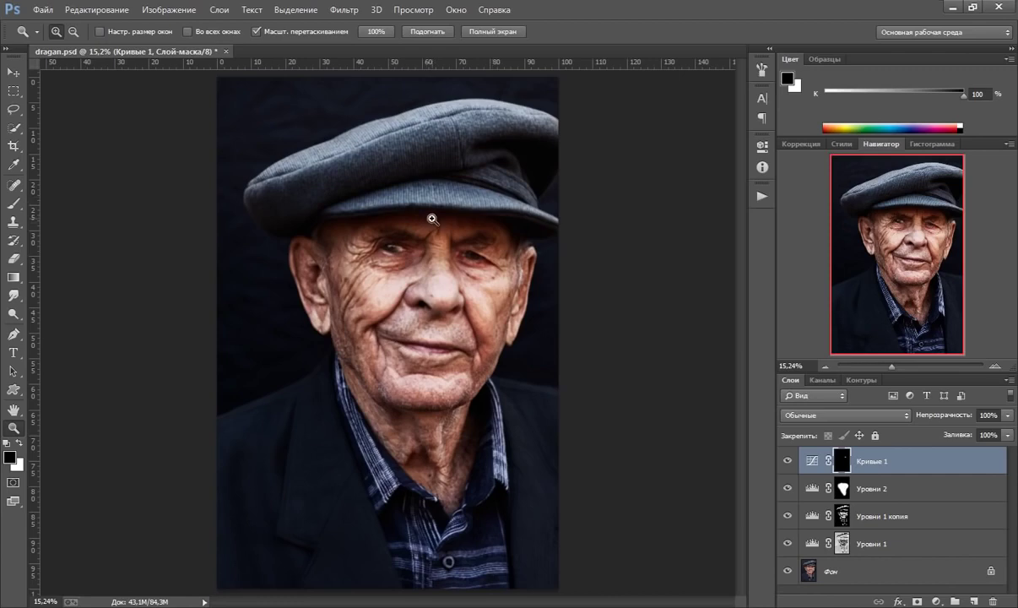
Step: Stamp all visible layers into Слой 1 and convert it to a smart object
{"action": "key", "text": "ctrl+shift+alt+e"}
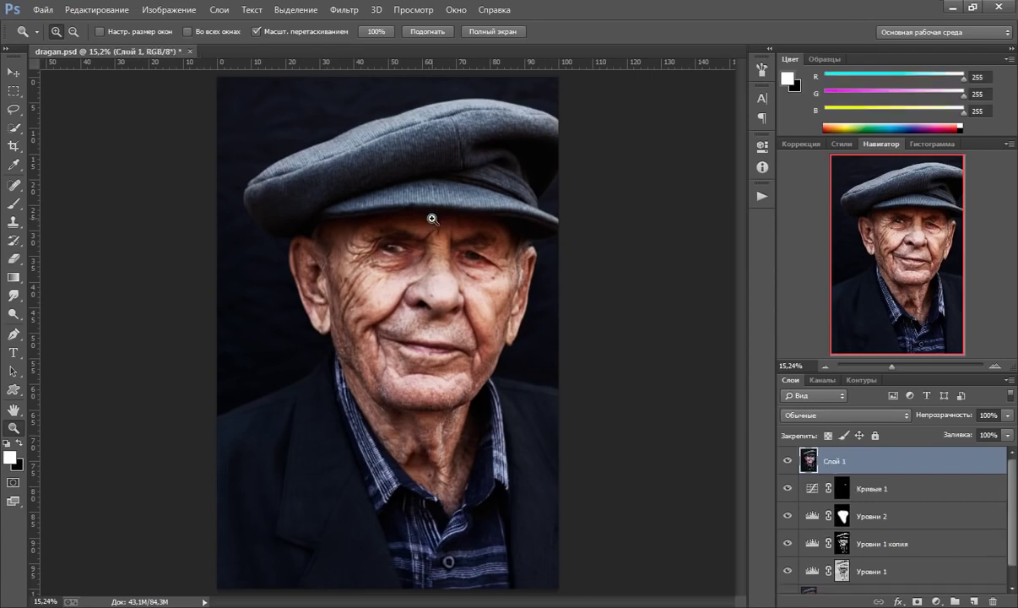
{"action": "right_click", "coordinate": [816, 462]}
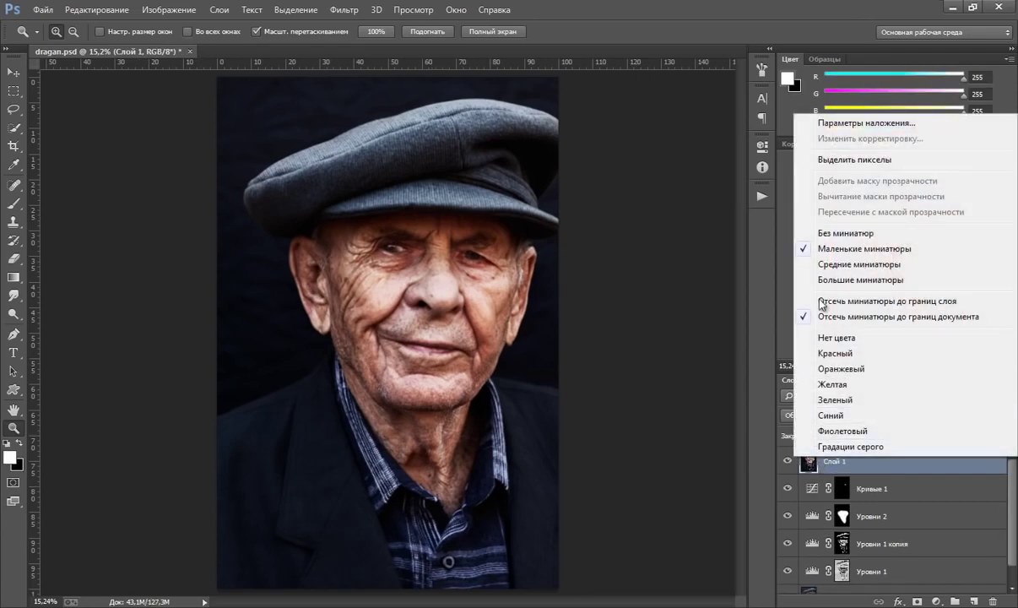
{"action": "right_click", "coordinate": [836, 445]}
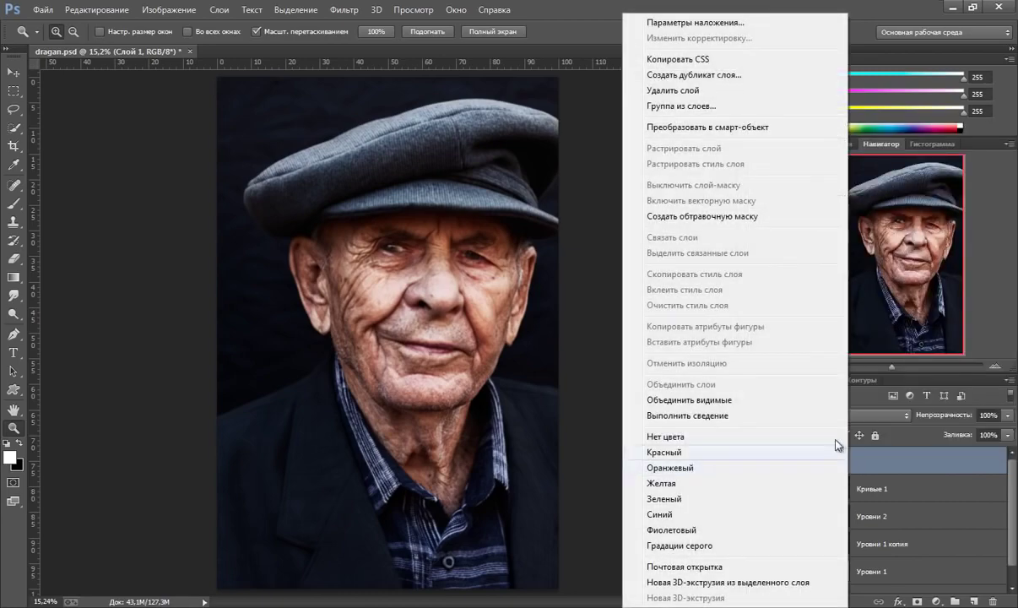
{"action": "left_click", "coordinate": [709, 127]}
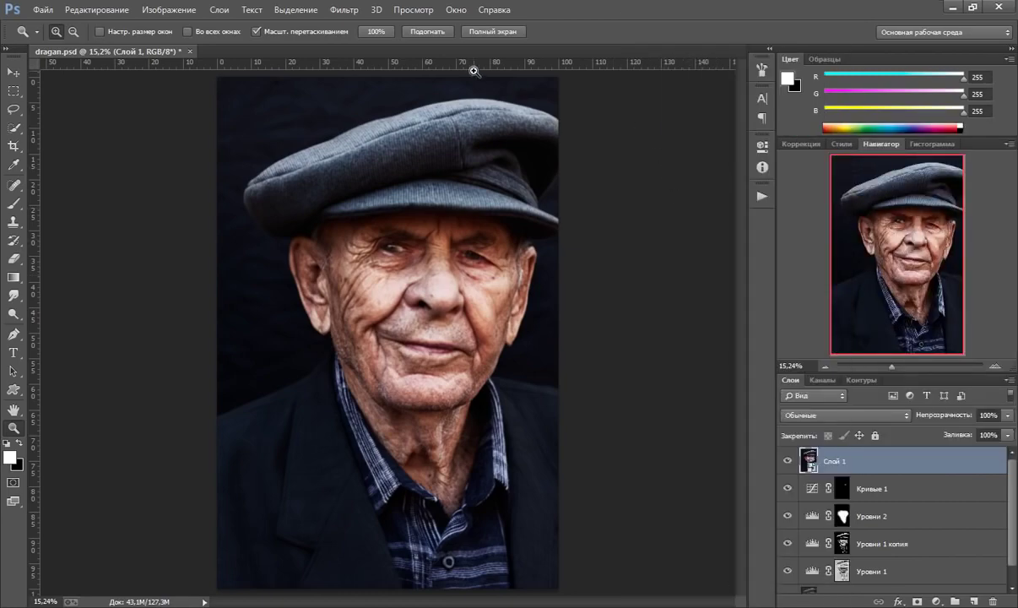
Step: Apply a High Pass (Цветовой контраст) smart filter to Слой 1
{"action": "left_click", "coordinate": [355, 15]}
{"action": "mouse_move", "coordinate": [353, 326]}
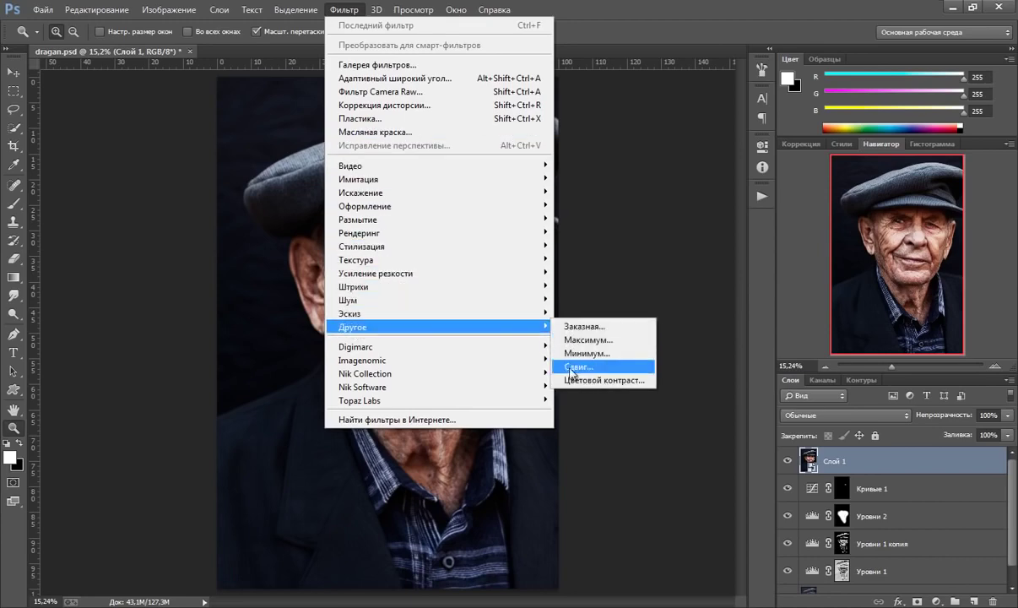
{"action": "left_click", "coordinate": [595, 380]}
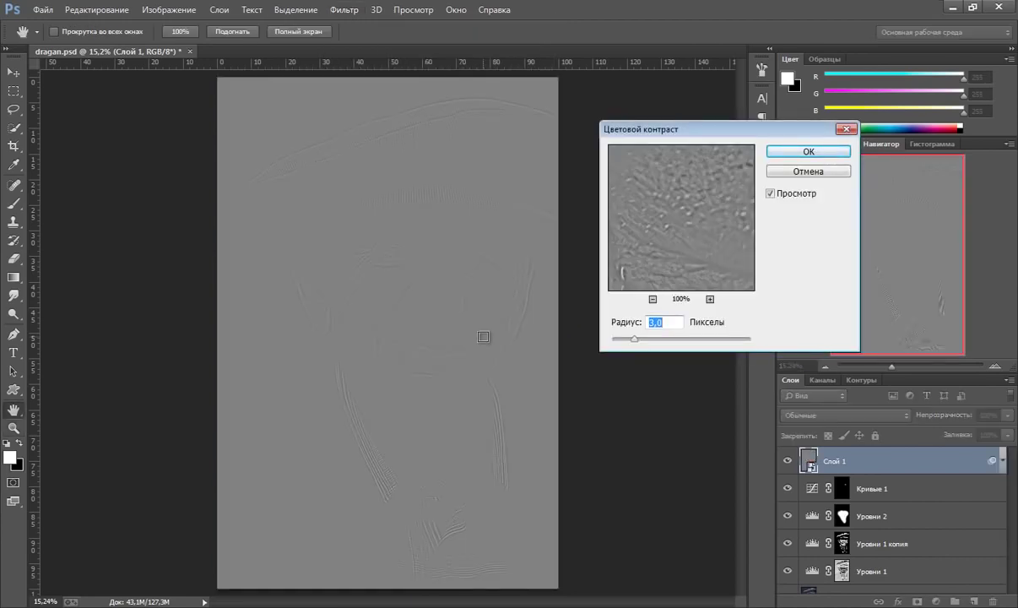
{"action": "left_click_drag", "start_coordinate": [634, 339], "coordinate": [661, 350]}
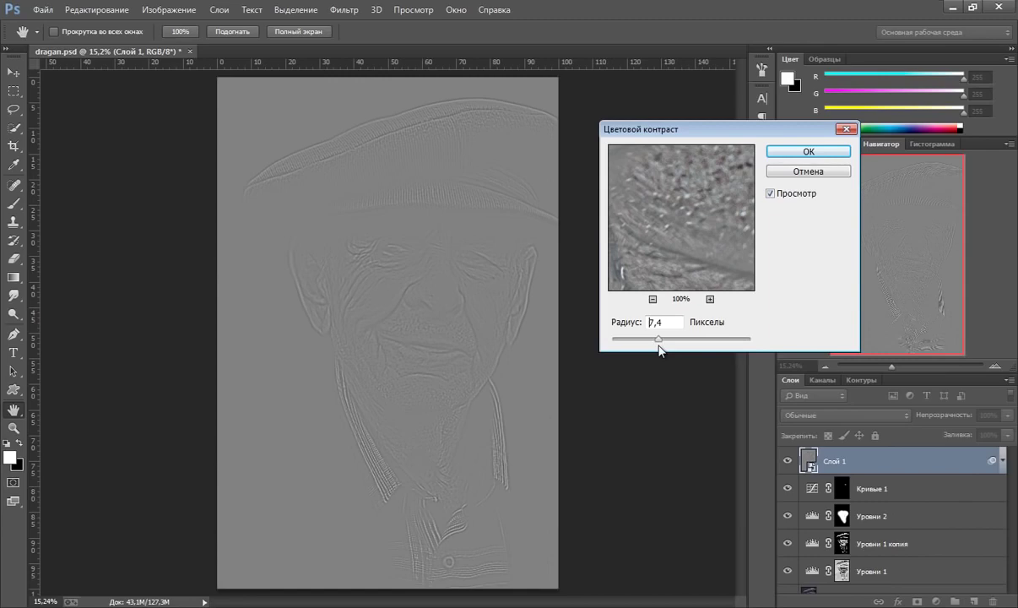
{"action": "left_click_drag", "start_coordinate": [661, 349], "coordinate": [676, 346]}
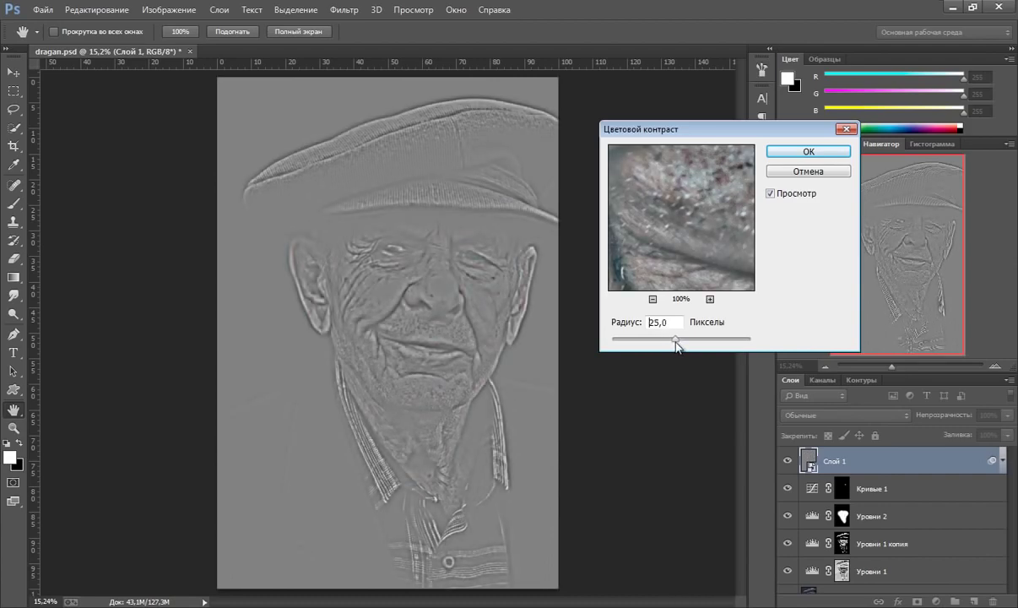
{"action": "left_click", "coordinate": [776, 152]}
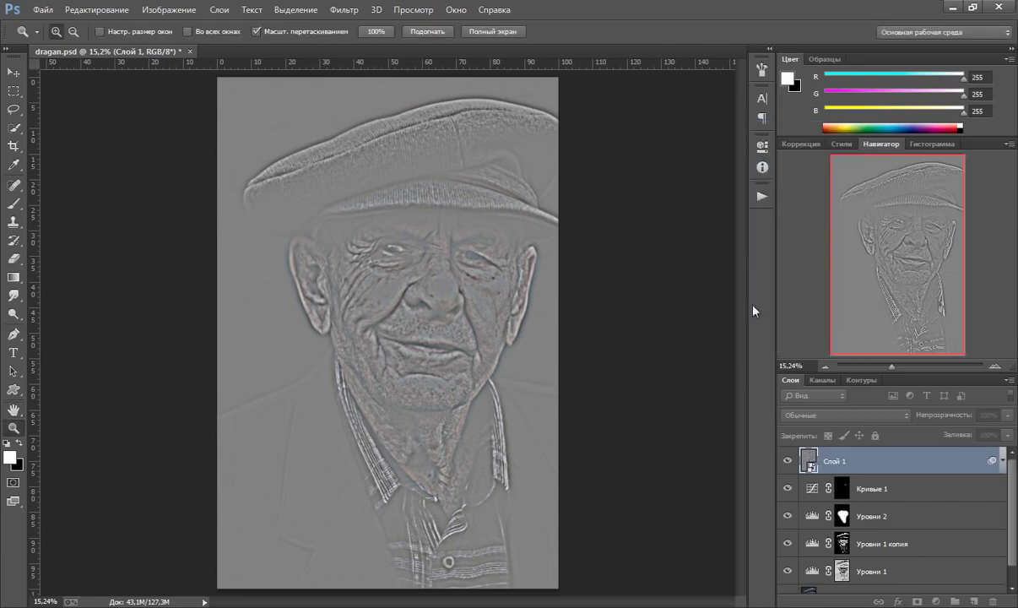
Step: Blend Слой 1 in Перекрытие, retune High Pass to 10 px, and stamp another merged layer
{"action": "left_click", "coordinate": [811, 415]}
{"action": "left_click", "coordinate": [812, 217]}
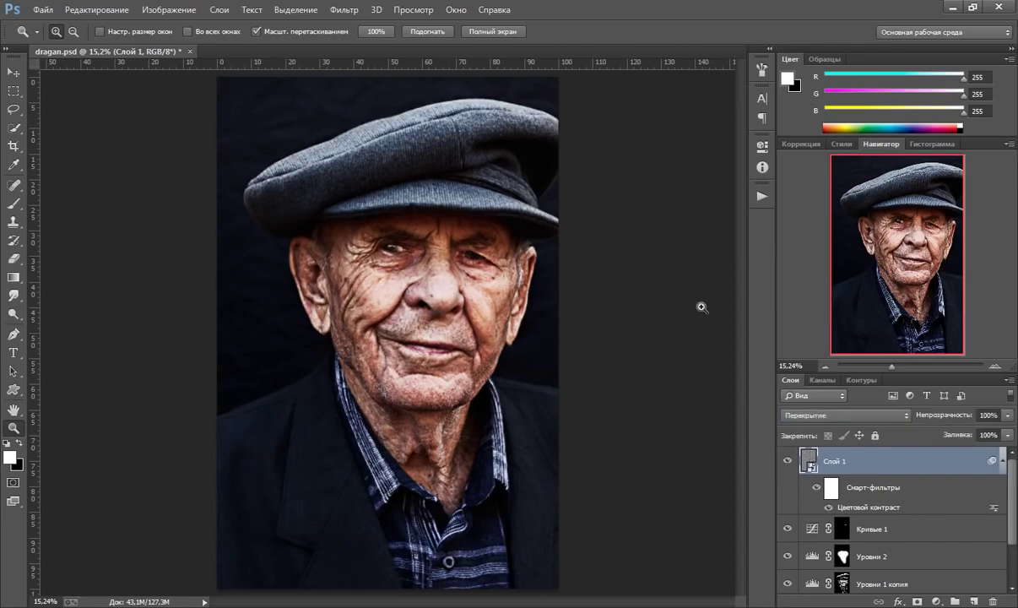
{"action": "double_click", "coordinate": [853, 507]}
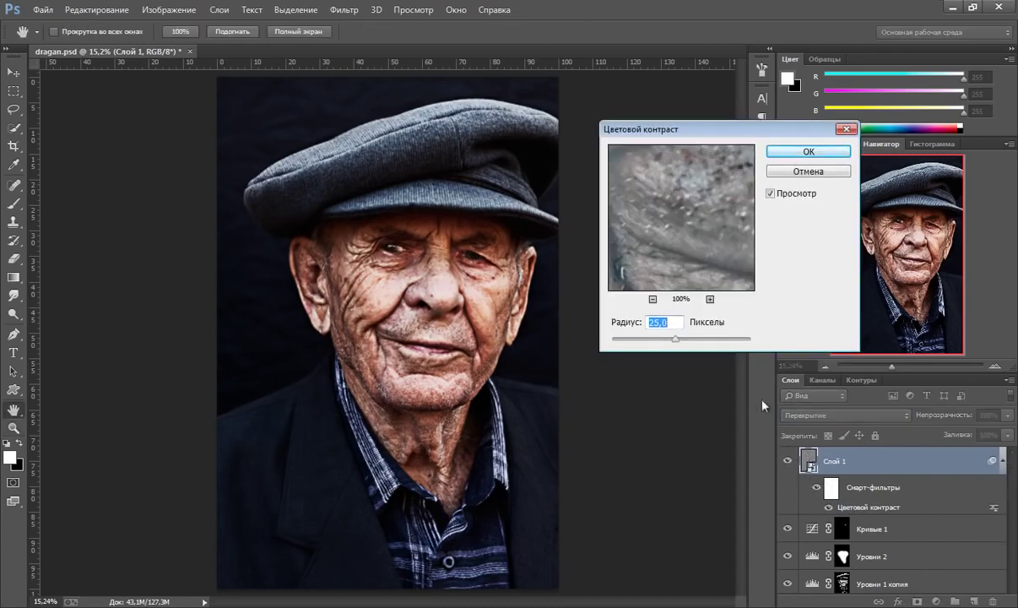
{"action": "left_click_drag", "start_coordinate": [675, 341], "coordinate": [676, 345]}
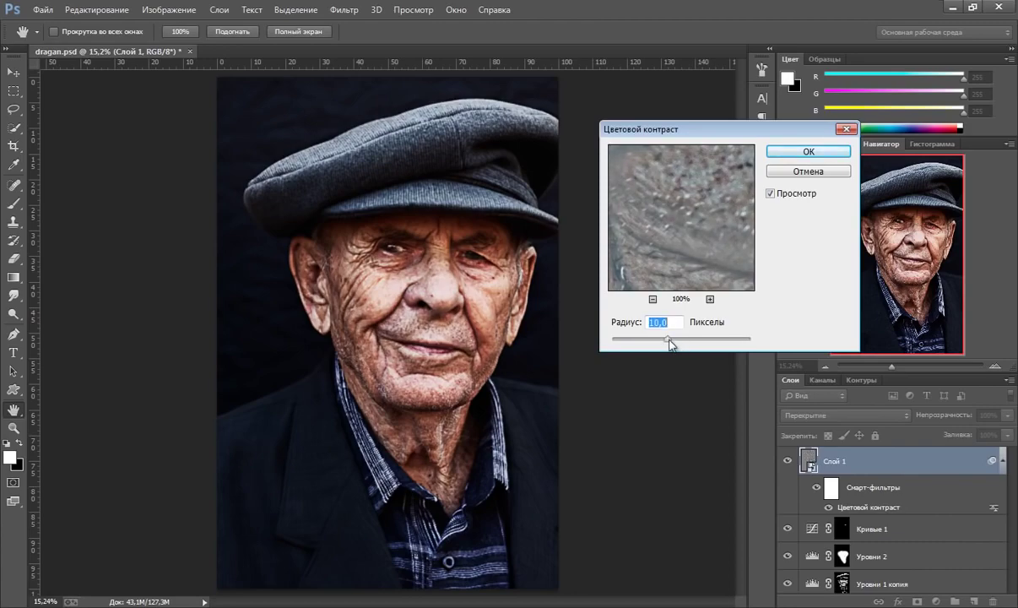
{"action": "mouse_move", "coordinate": [670, 344]}
{"action": "left_mouse_down"}
{"action": "mouse_move", "coordinate": [682, 343]}
{"action": "mouse_move", "coordinate": [669, 342]}
{"action": "left_mouse_up"}
{"action": "left_click", "coordinate": [806, 158]}
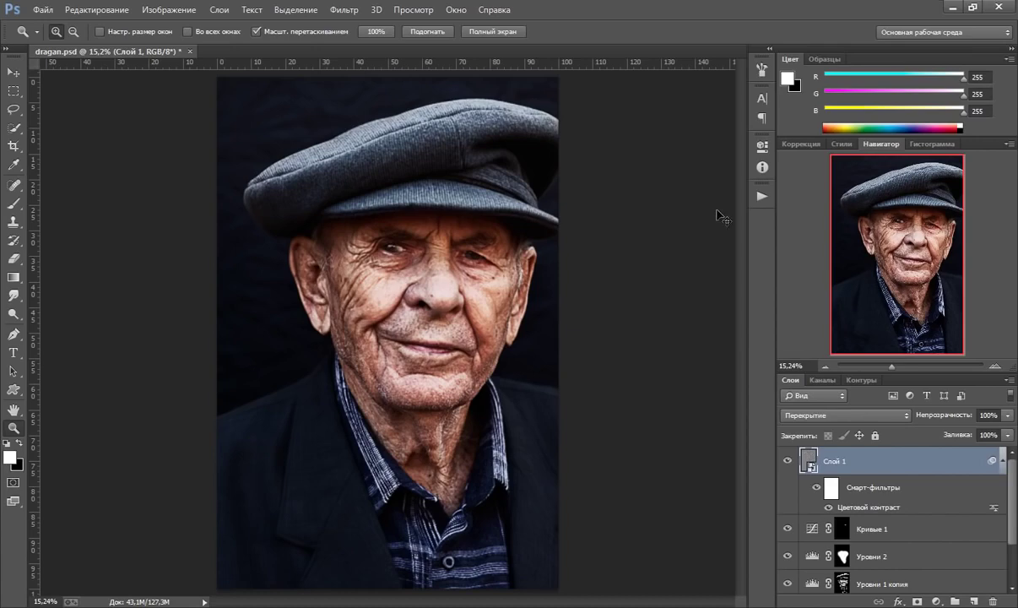
{"action": "key", "text": "ctrl+shift+alt+e"}
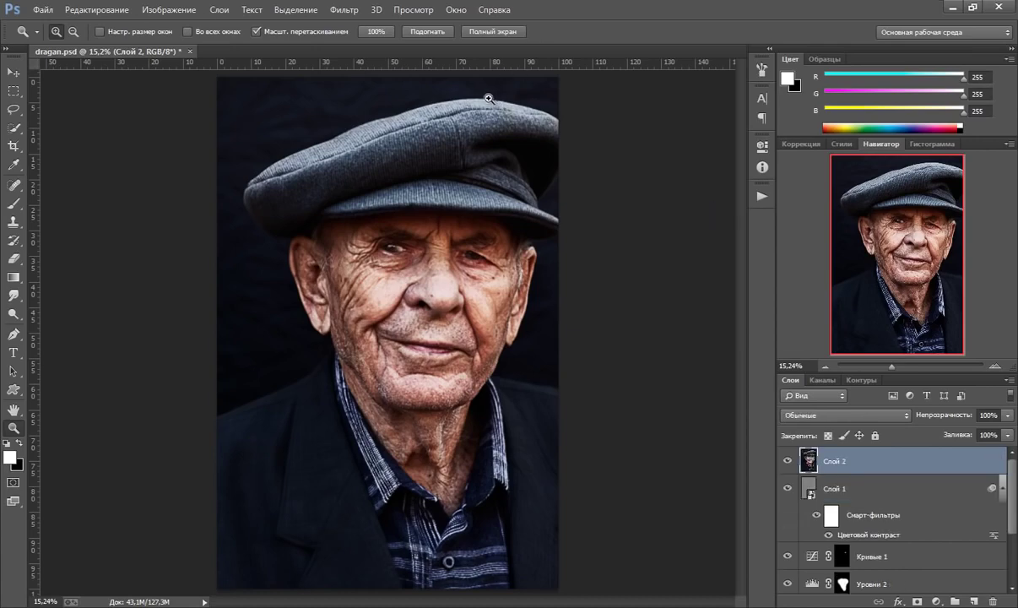
Step: Convert Слой 2 to a smart object and apply a 4,0-pixel High Pass filter
{"action": "right_click", "coordinate": [841, 460]}
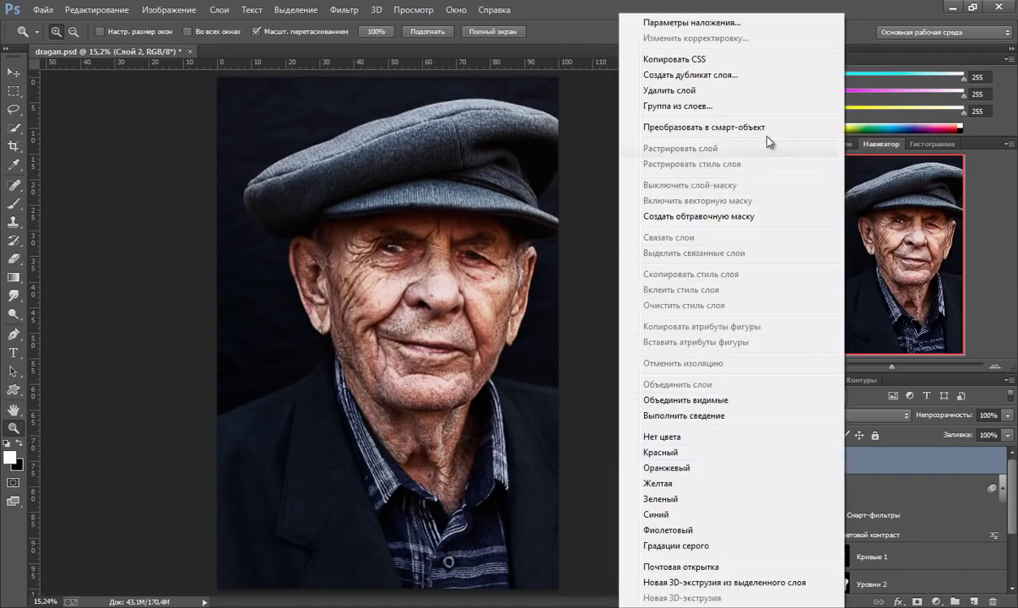
{"action": "left_click", "coordinate": [674, 127]}
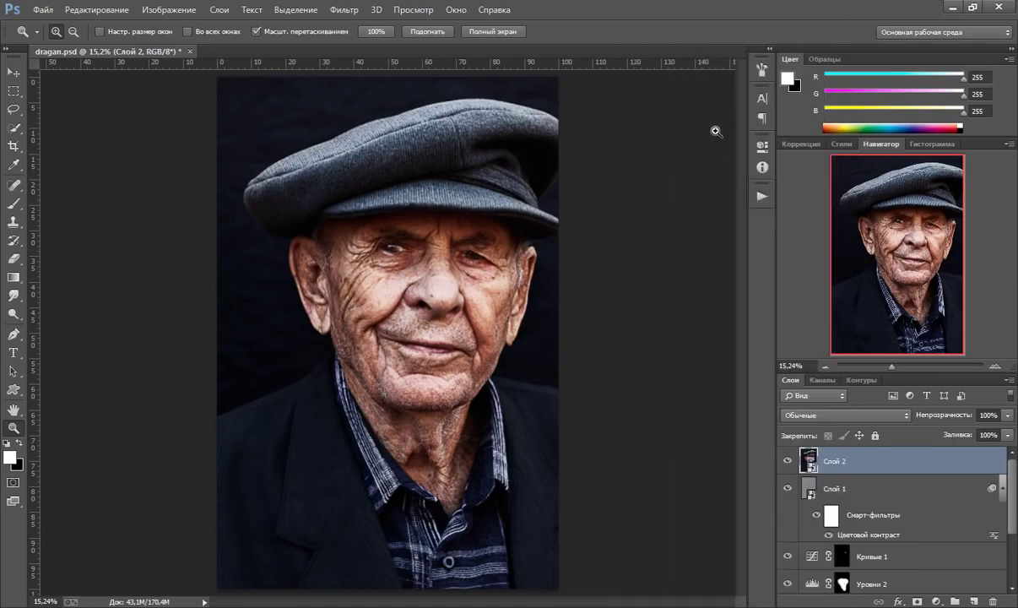
{"action": "left_click", "coordinate": [344, 9]}
{"action": "mouse_move", "coordinate": [353, 326]}
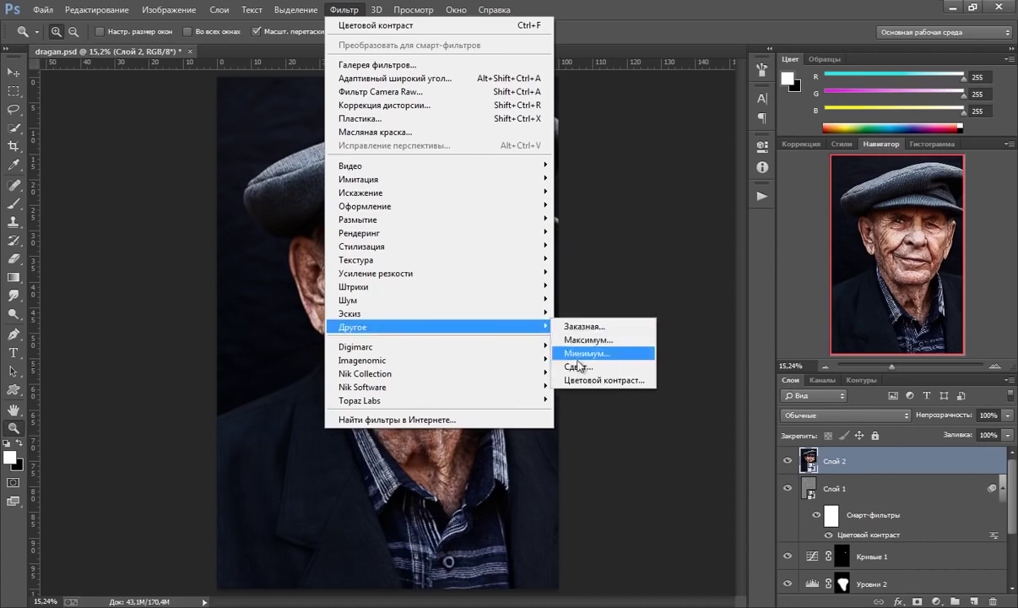
{"action": "left_click", "coordinate": [569, 378]}
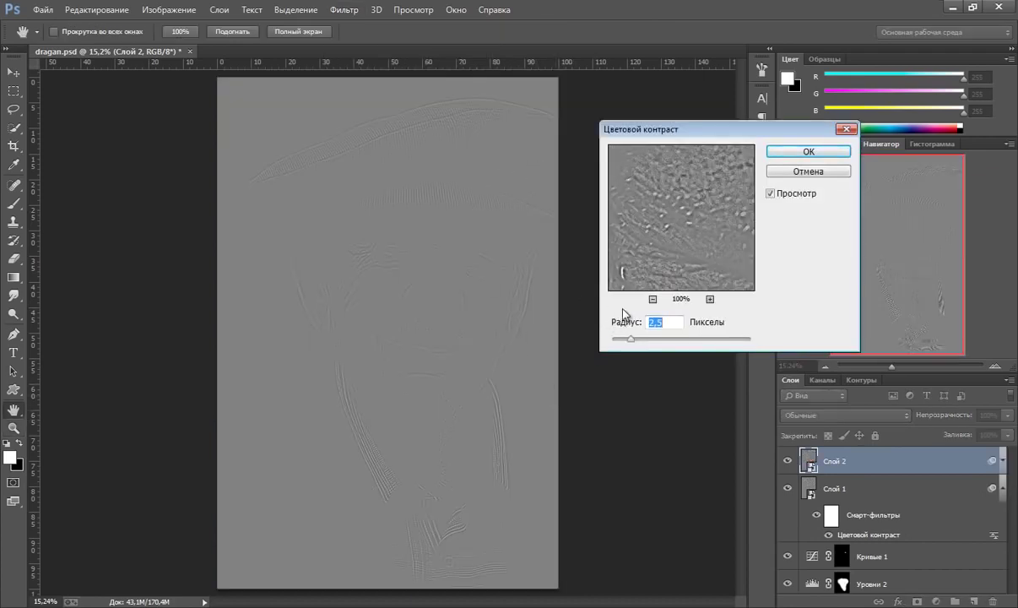
{"action": "left_click_drag", "start_coordinate": [632, 342], "coordinate": [637, 342]}
{"action": "left_click_drag", "start_coordinate": [641, 343], "coordinate": [644, 343]}
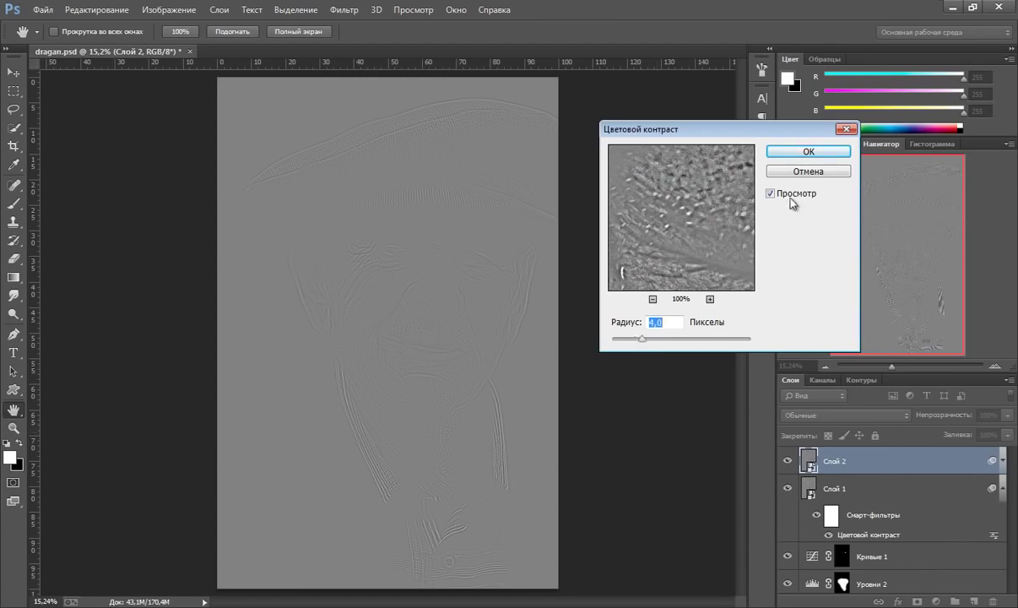
{"action": "left_click", "coordinate": [806, 153]}
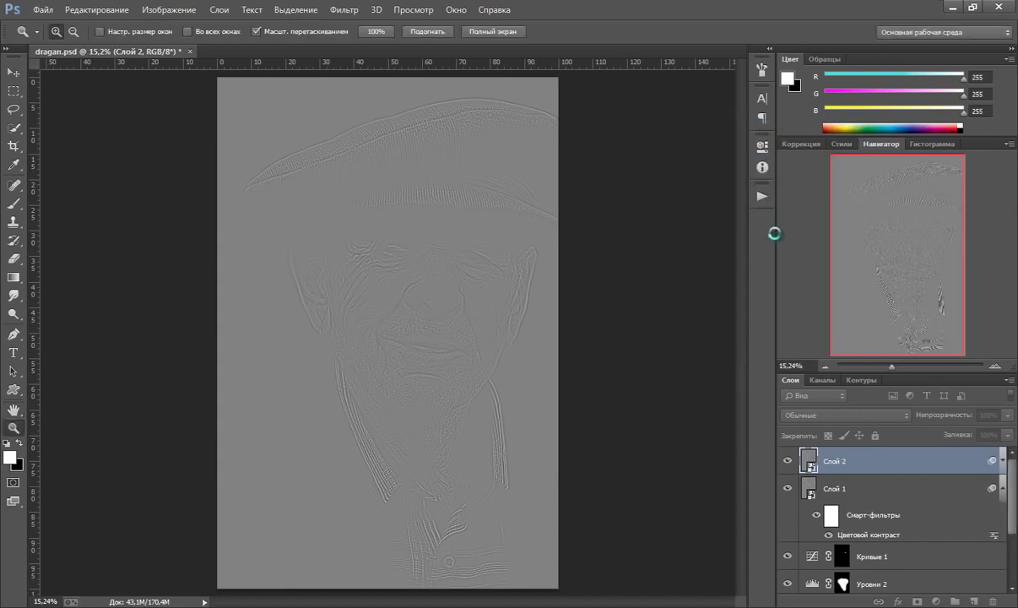
Step: Set Слой 2's blend mode to Linear Light after trying Hard Light
{"action": "left_click", "coordinate": [824, 414]}
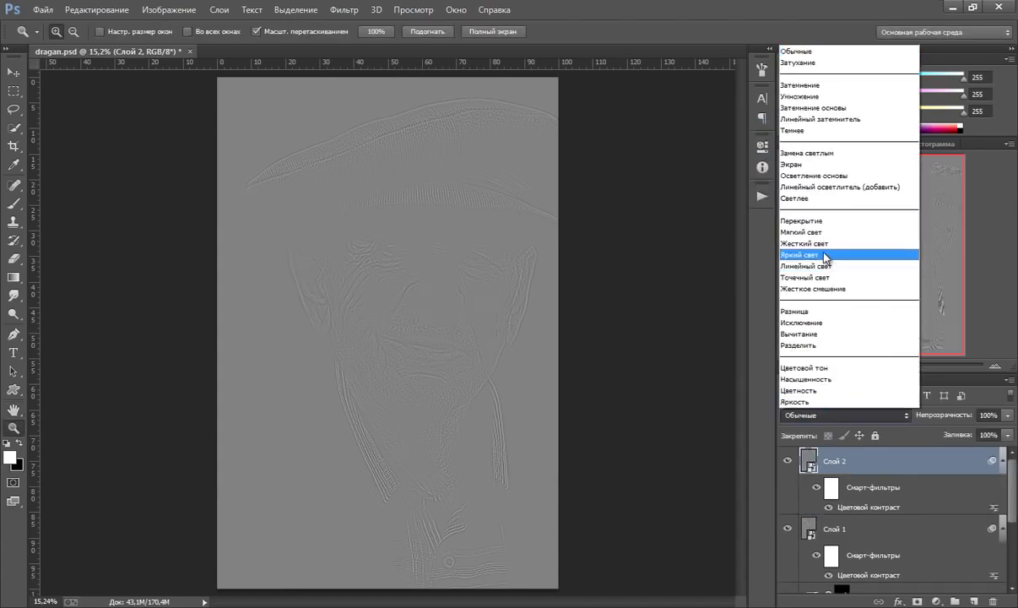
{"action": "left_click", "coordinate": [789, 243]}
{"action": "left_click", "coordinate": [815, 415]}
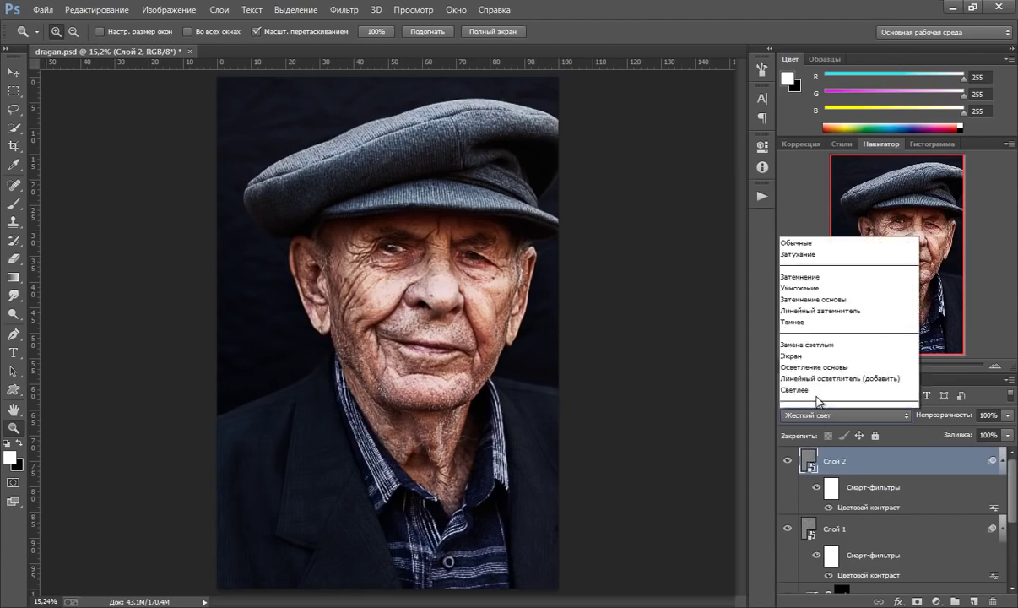
{"action": "left_click", "coordinate": [792, 264]}
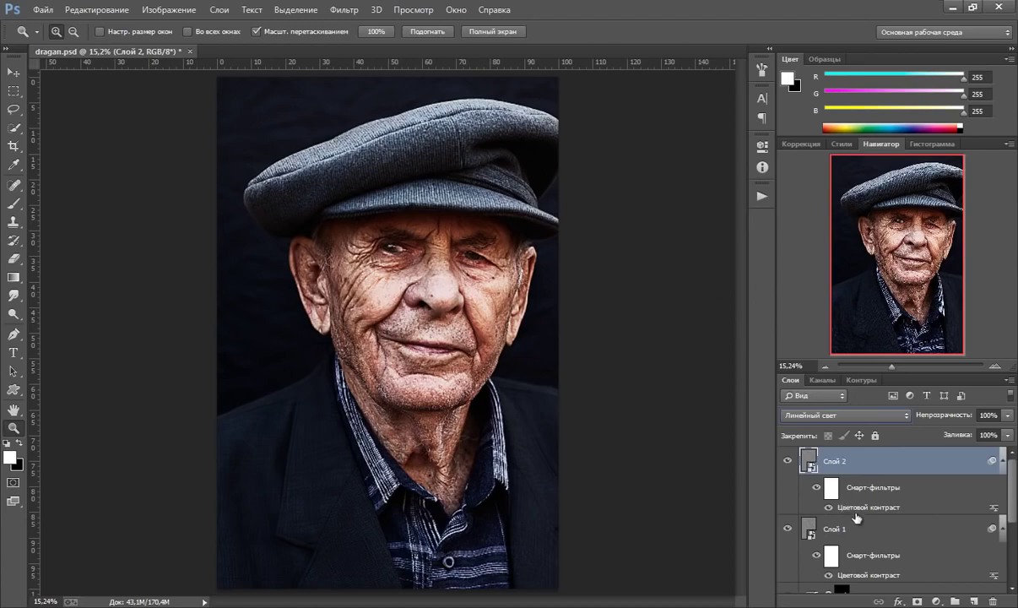
Step: Preview smaller High Pass radii on Слой 2, then cancel to keep 4,0
{"action": "double_click", "coordinate": [803, 499]}
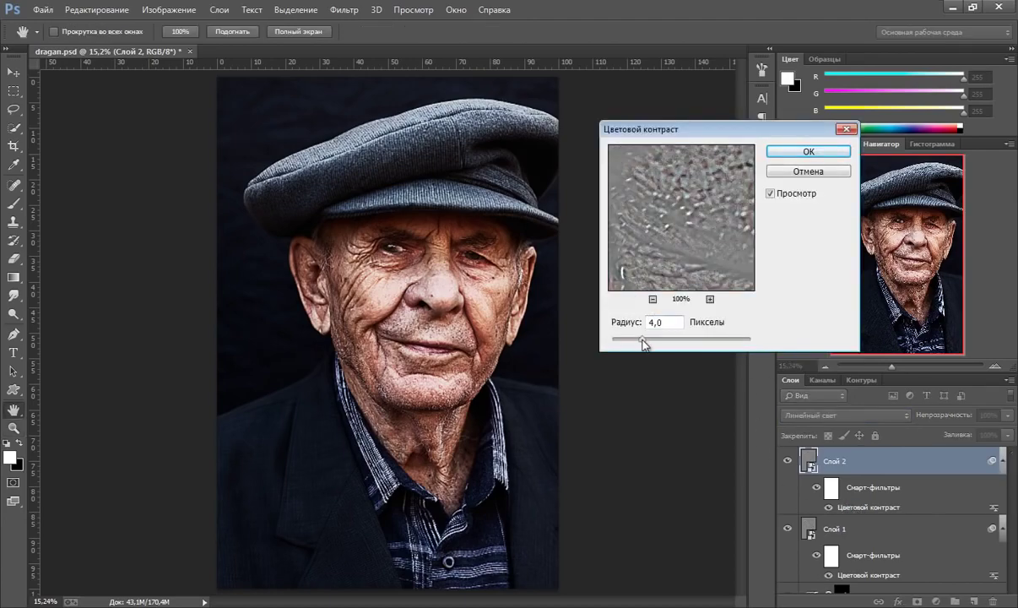
{"action": "left_click_drag", "start_coordinate": [642, 339], "coordinate": [640, 343]}
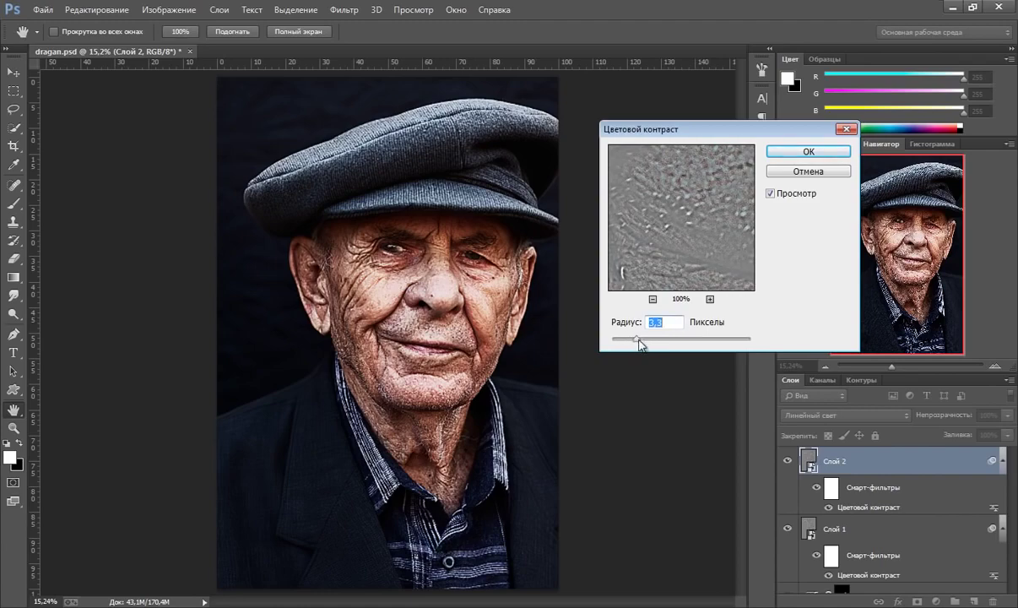
{"action": "left_click_drag", "start_coordinate": [639, 344], "coordinate": [631, 342]}
{"action": "left_click", "coordinate": [790, 171]}
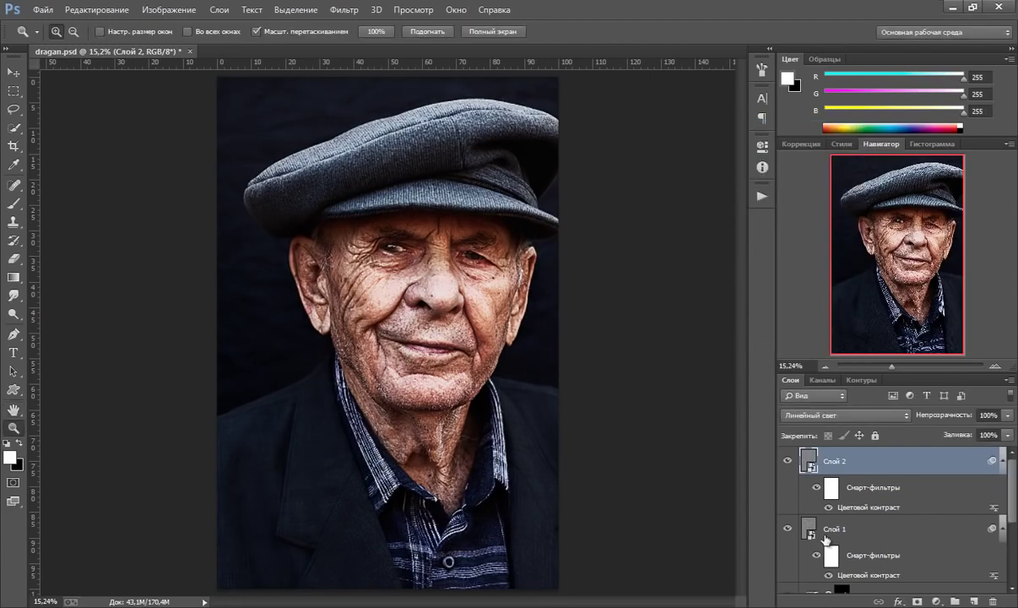
Step: Lower Слой 1's opacity to 70%, then reselect Слой 2
{"action": "left_click", "coordinate": [826, 534]}
{"action": "left_click", "coordinate": [990, 414]}
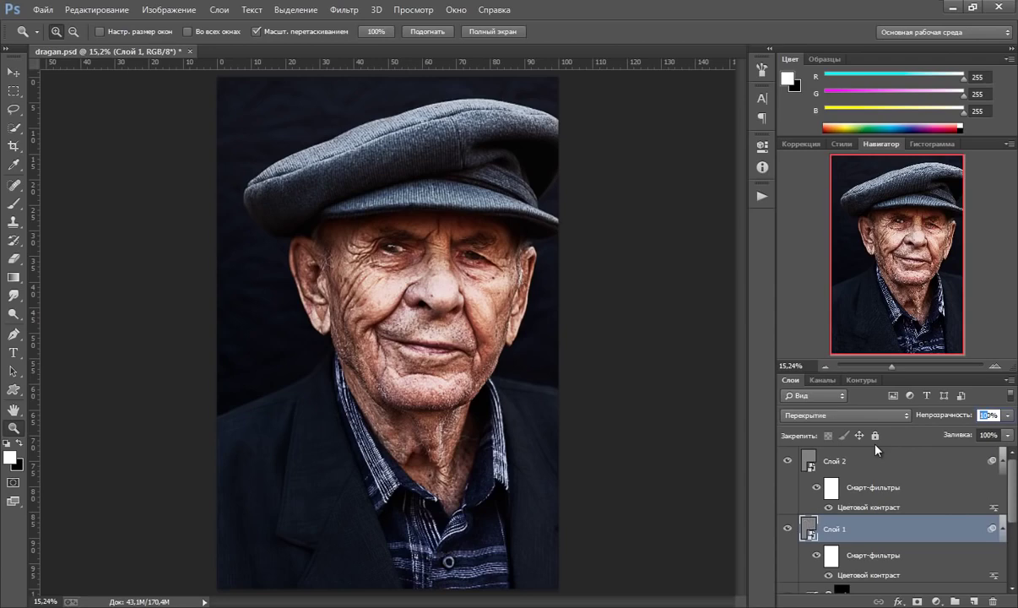
{"action": "type", "text": "7"}
{"action": "key", "text": "Return"}
{"action": "left_click", "coordinate": [815, 466]}
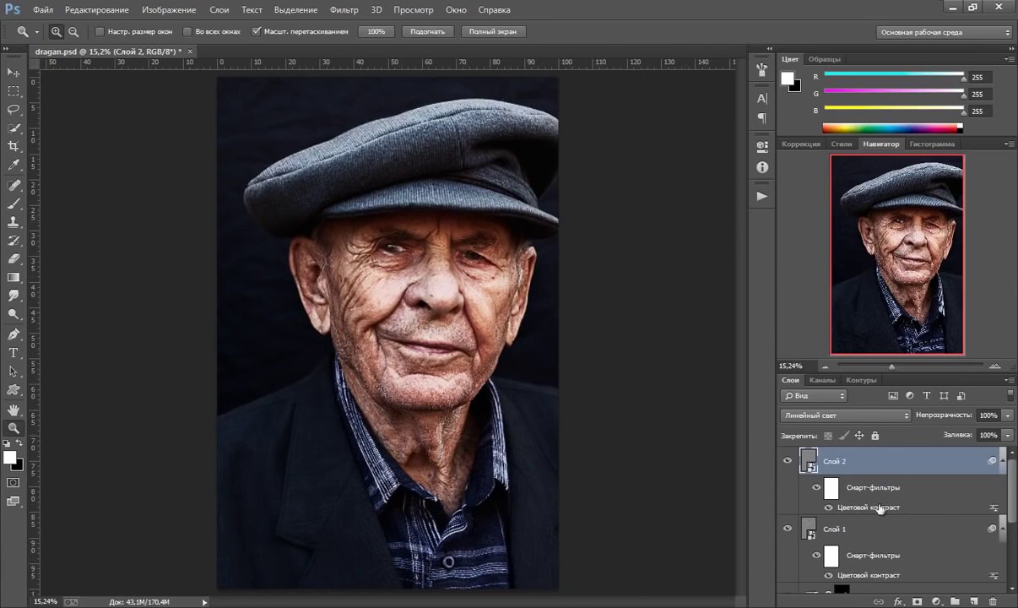
Step: Add a Hue/Saturation adjustment layer with Saturation reduced to -30
{"action": "left_click", "coordinate": [936, 601]}
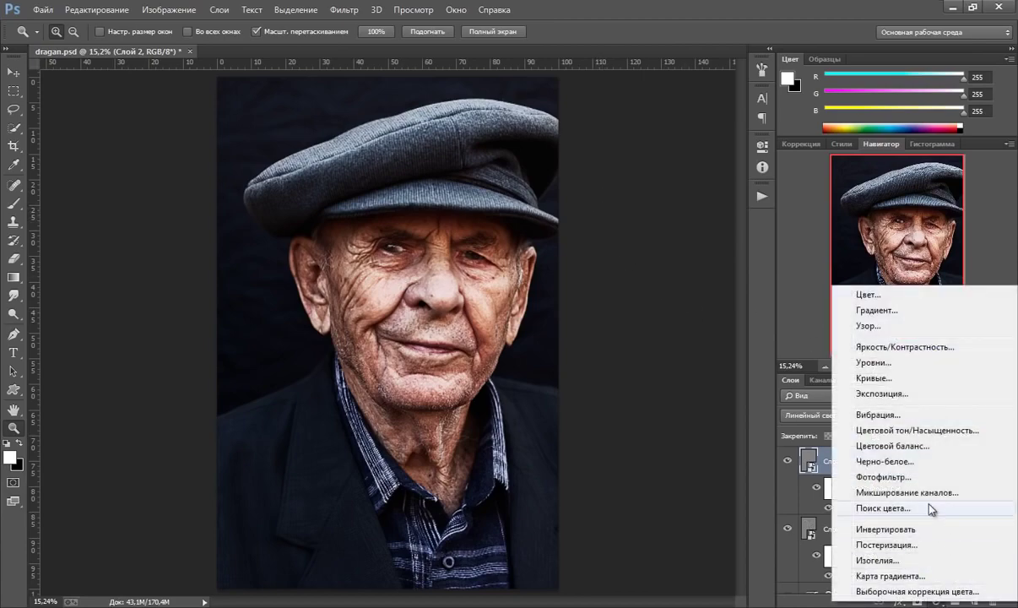
{"action": "left_click", "coordinate": [910, 431]}
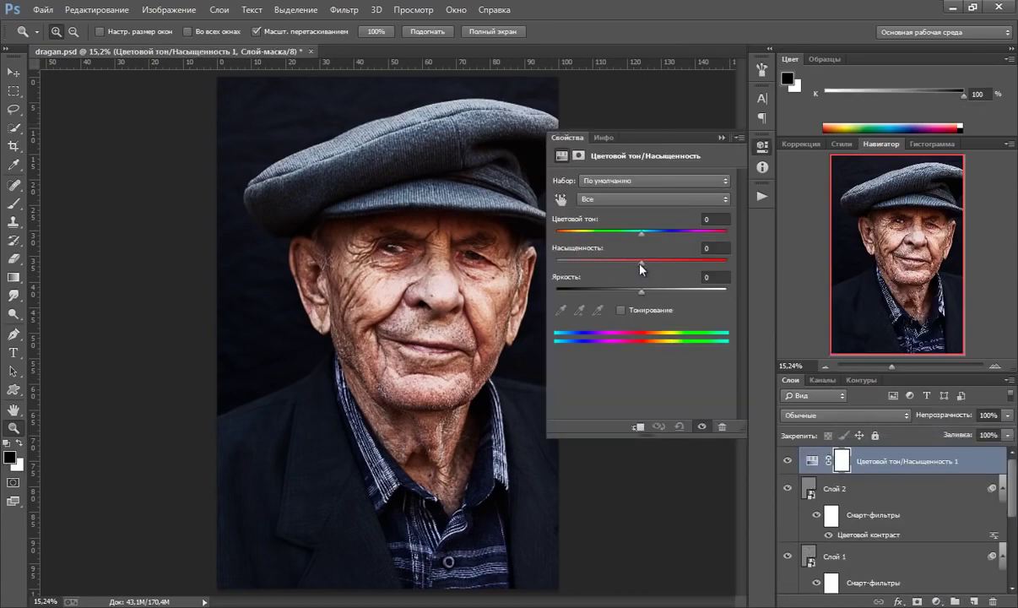
{"action": "left_click_drag", "start_coordinate": [640, 264], "coordinate": [615, 263]}
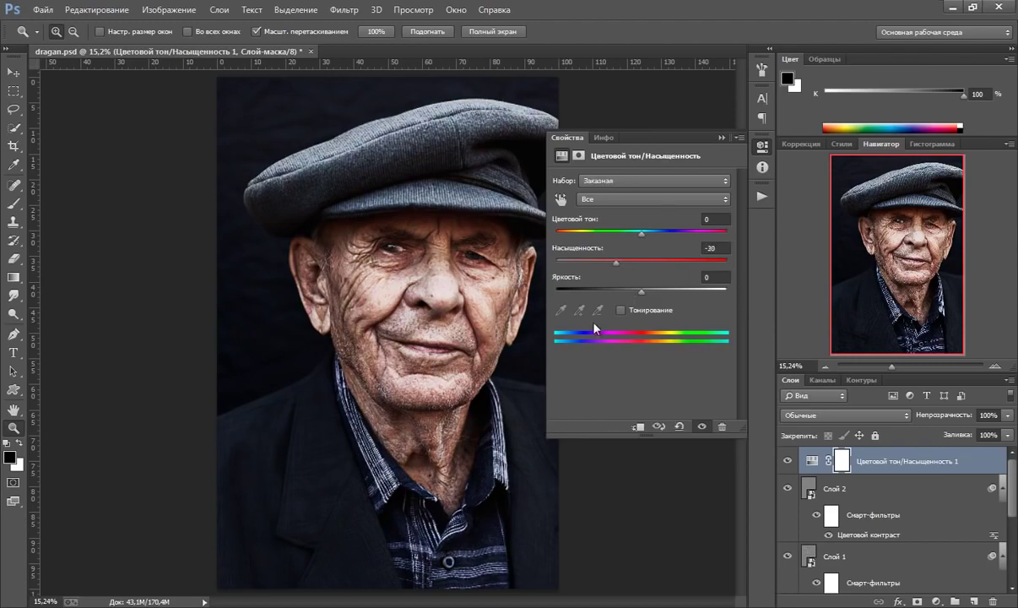
{"action": "left_click", "coordinate": [721, 138]}
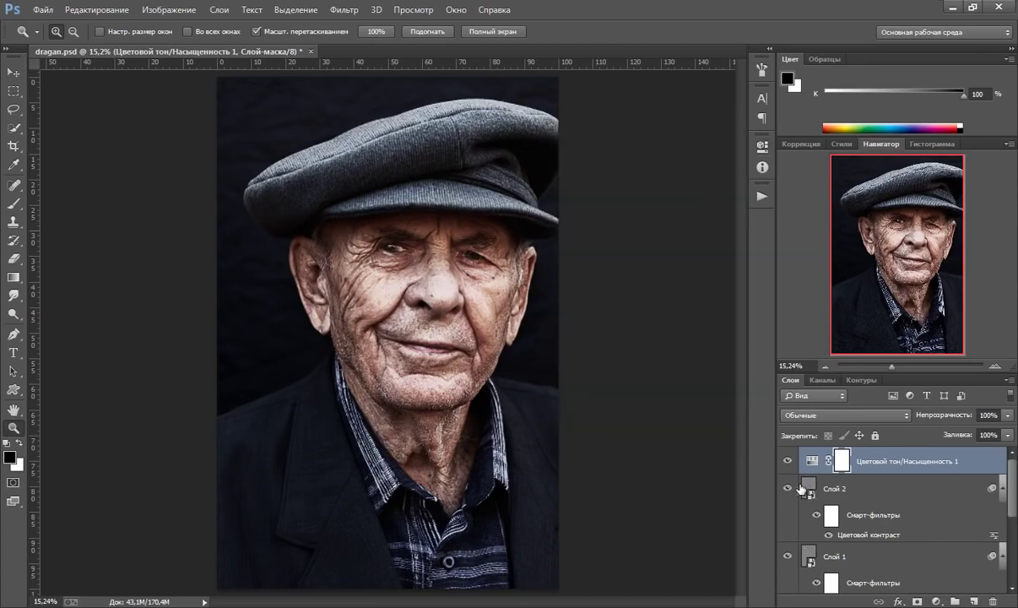
Step: Zoom out and toggle the Hue/Saturation layer's visibility to compare before and after
{"action": "left_click", "coordinate": [787, 460]}
{"action": "left_click", "coordinate": [787, 460]}
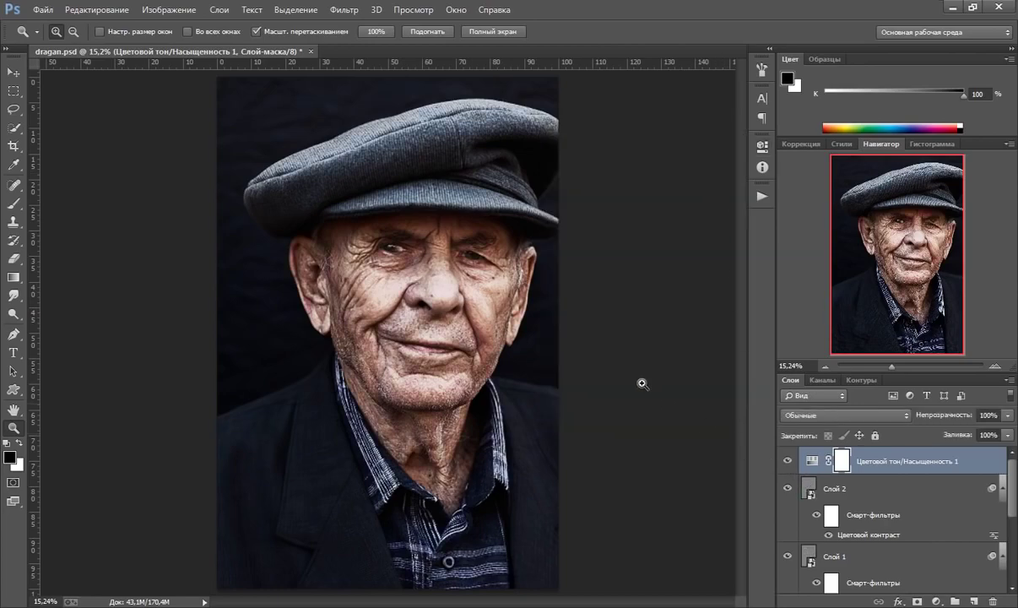
{"action": "right_click", "coordinate": [477, 322]}
{"action": "left_click", "coordinate": [530, 413]}
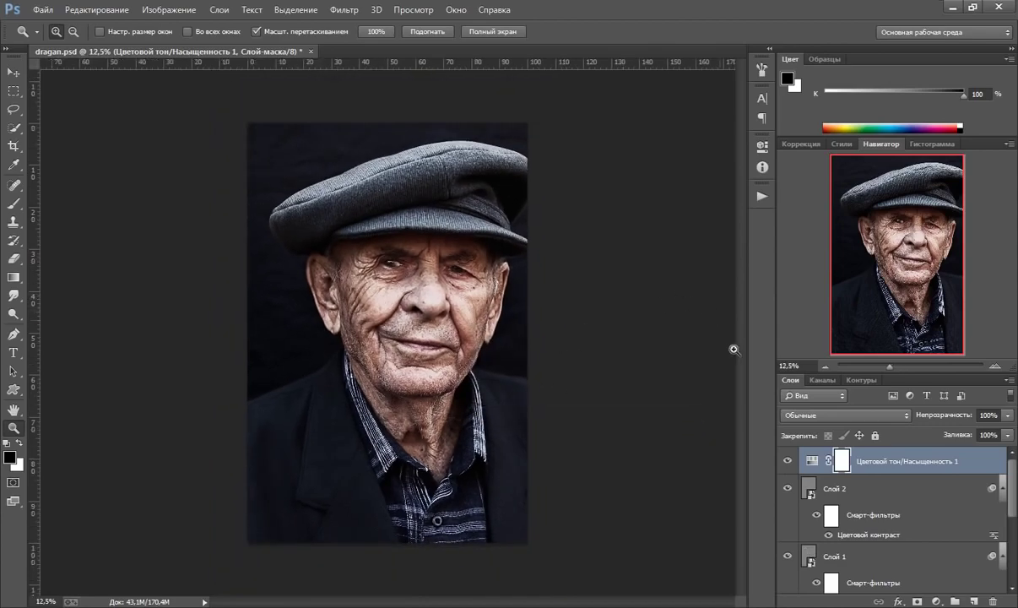
{"action": "left_click", "coordinate": [787, 461]}
{"action": "left_click", "coordinate": [787, 460]}
{"action": "left_click", "coordinate": [788, 461]}
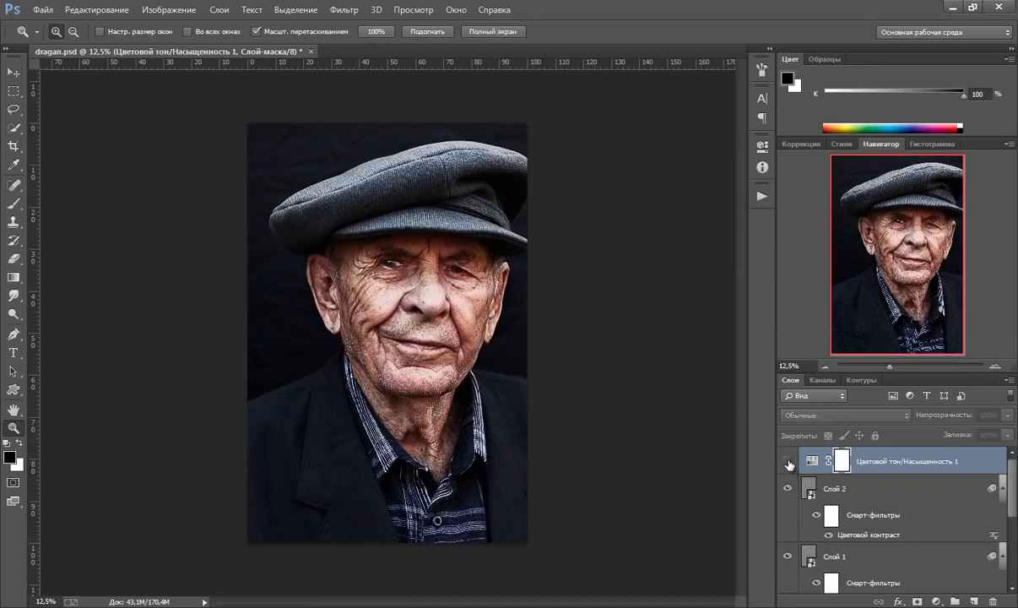
{"action": "left_click", "coordinate": [788, 461]}
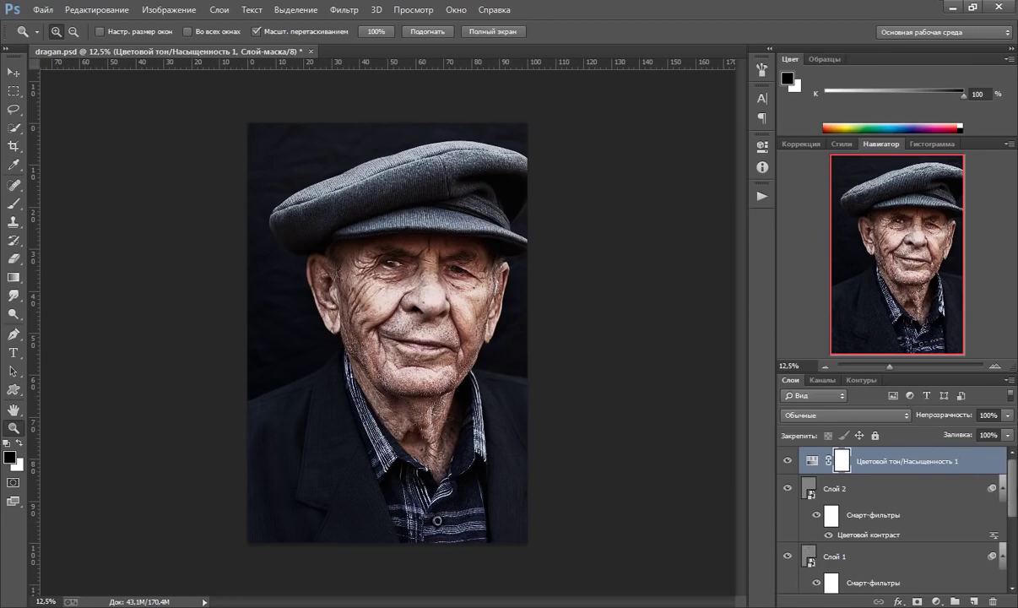
{"action": "scroll", "coordinate": [954, 460], "scroll_direction": "down", "scroll_amount": 3}
{"action": "scroll", "coordinate": [954, 460], "scroll_direction": "down", "scroll_amount": 3}
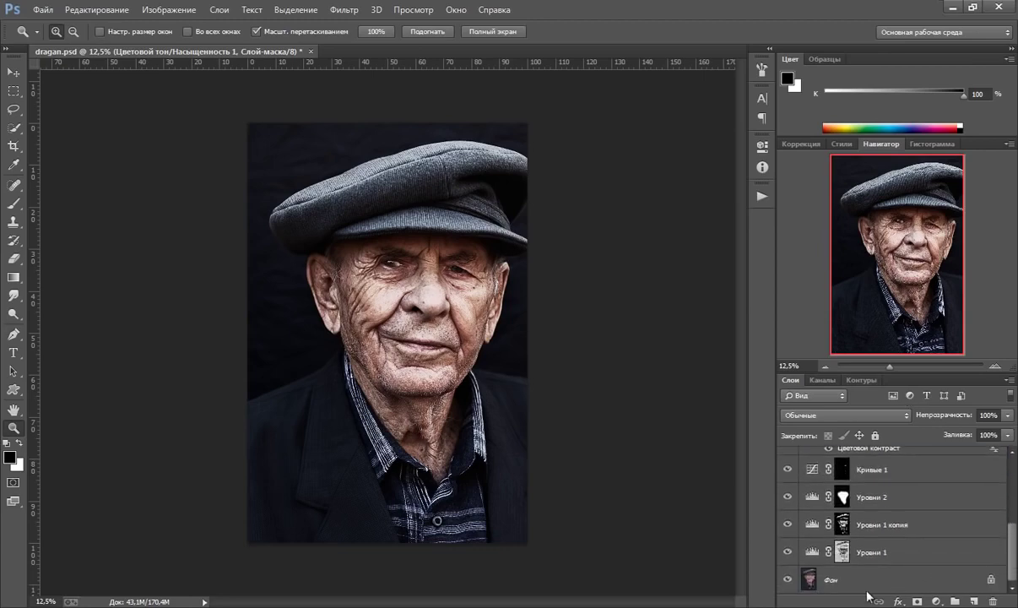
Step: Group all layers from the top down to Уровни 1 into Группа 1 and compare visibility
{"action": "left_click", "coordinate": [868, 553], "text": "shift"}
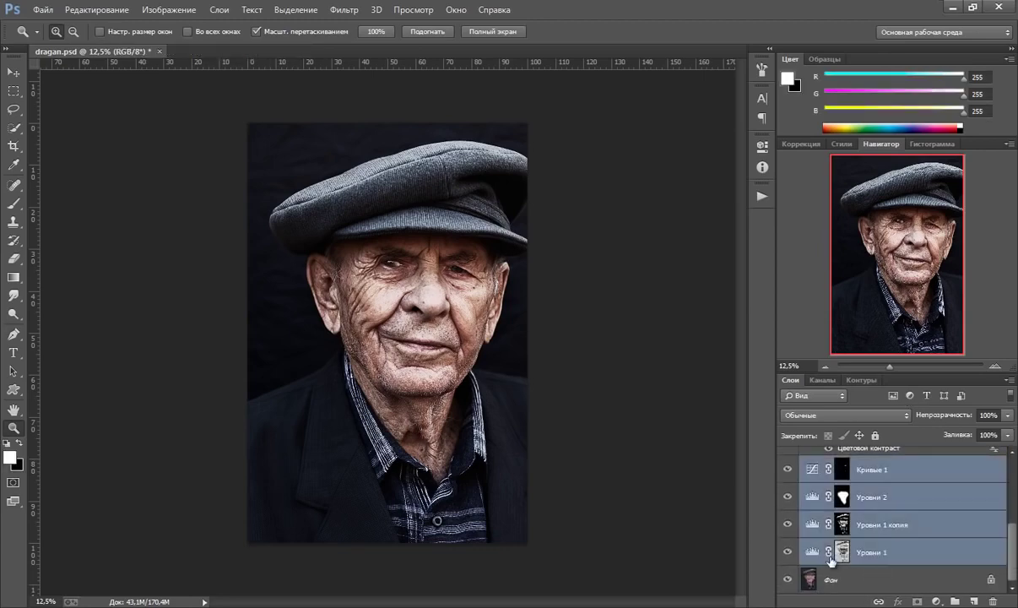
{"action": "key", "text": "ctrl+g"}
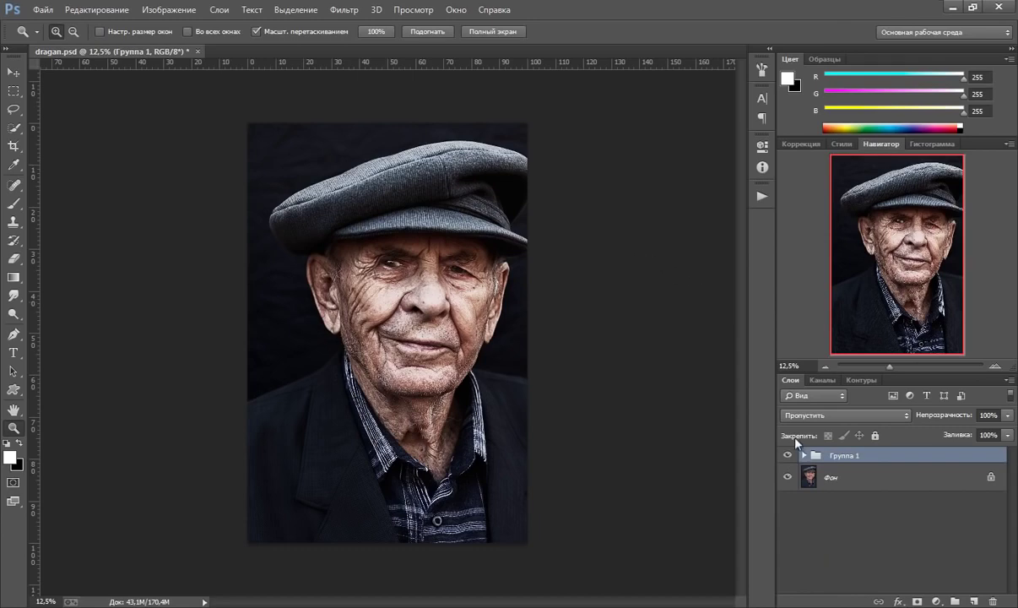
{"action": "left_click", "coordinate": [788, 455]}
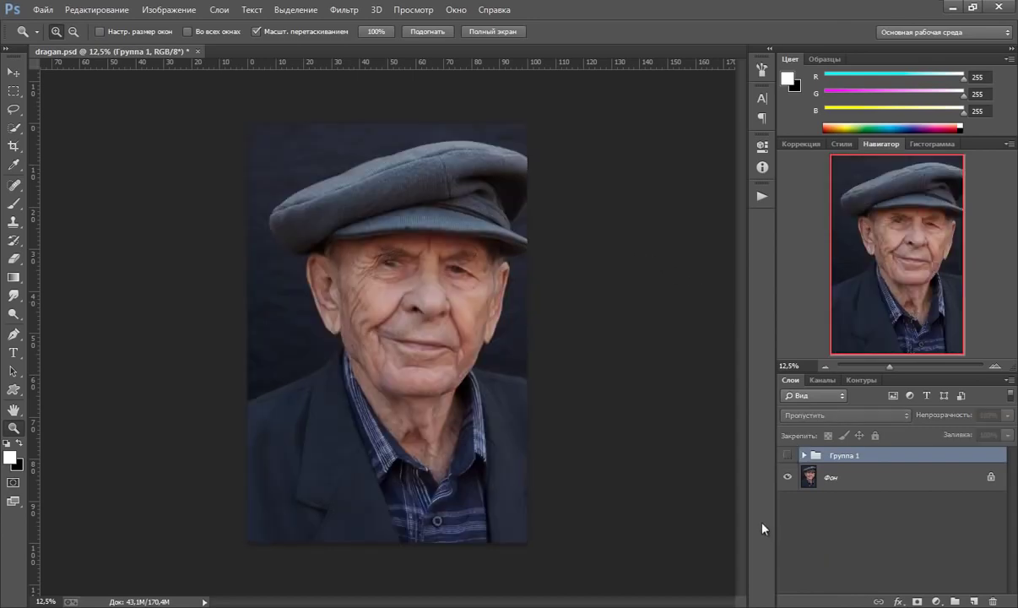
{"action": "left_click", "coordinate": [788, 455]}
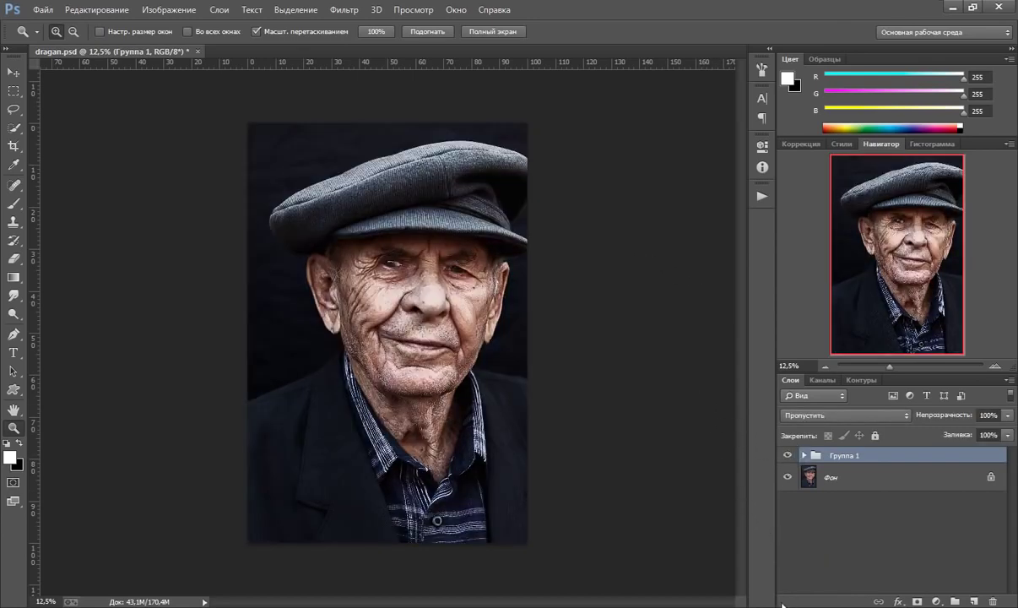